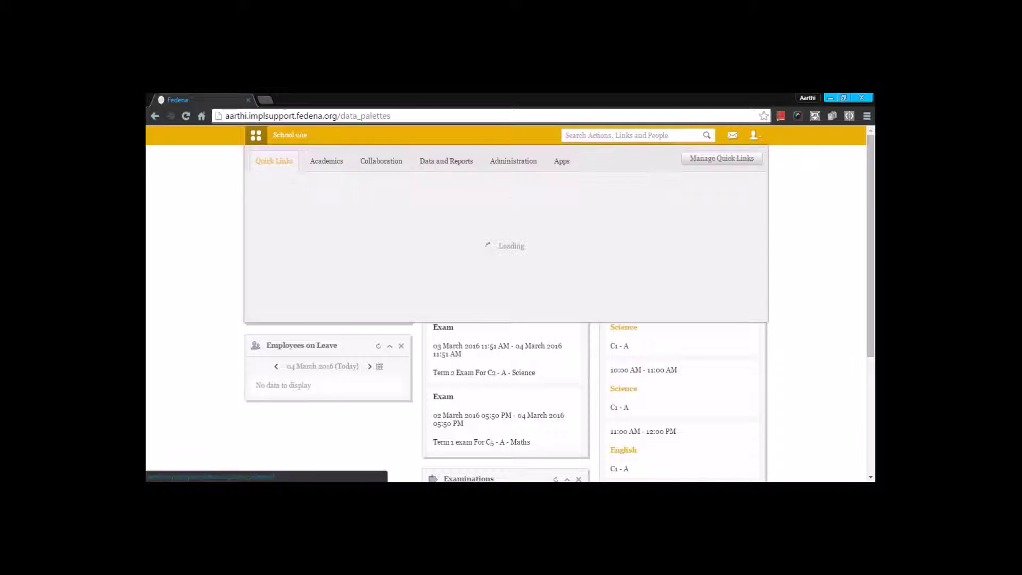
Step: Open the record groups list in Student Records and look at the blank form for a new record group
{"action": "left_click", "coordinate": [700, 259]}
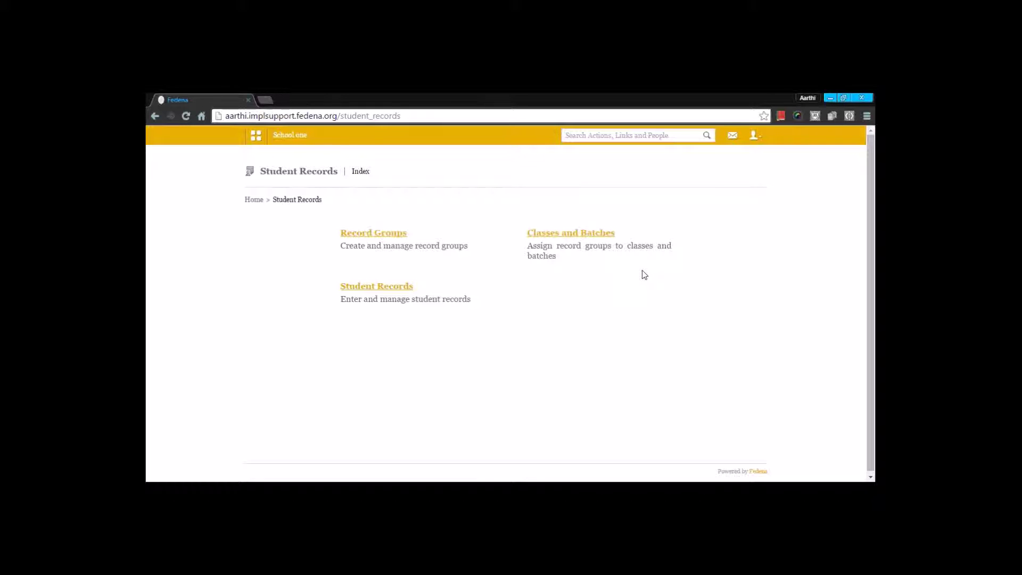
{"action": "left_click", "coordinate": [387, 238]}
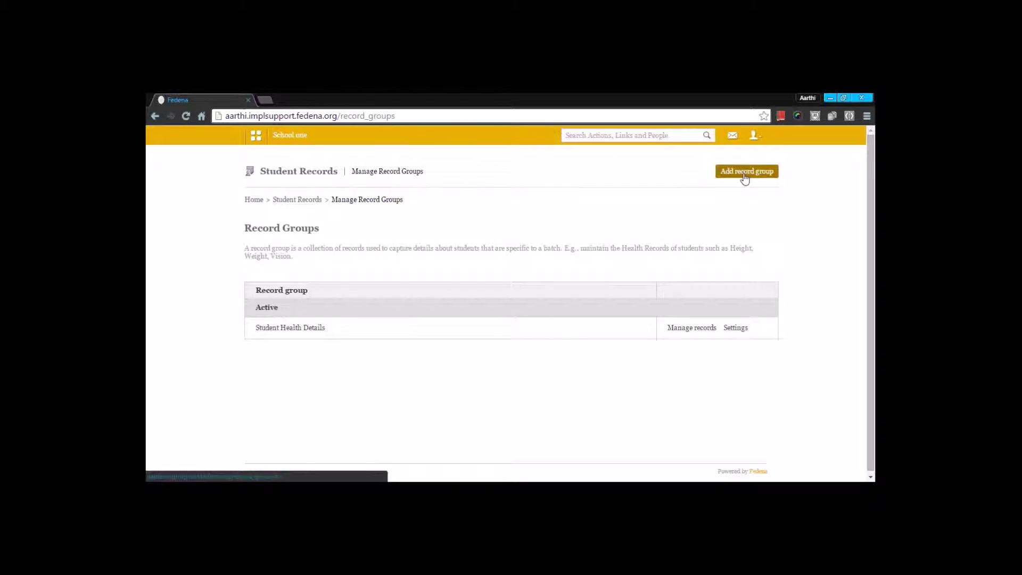
{"action": "left_click", "coordinate": [744, 174]}
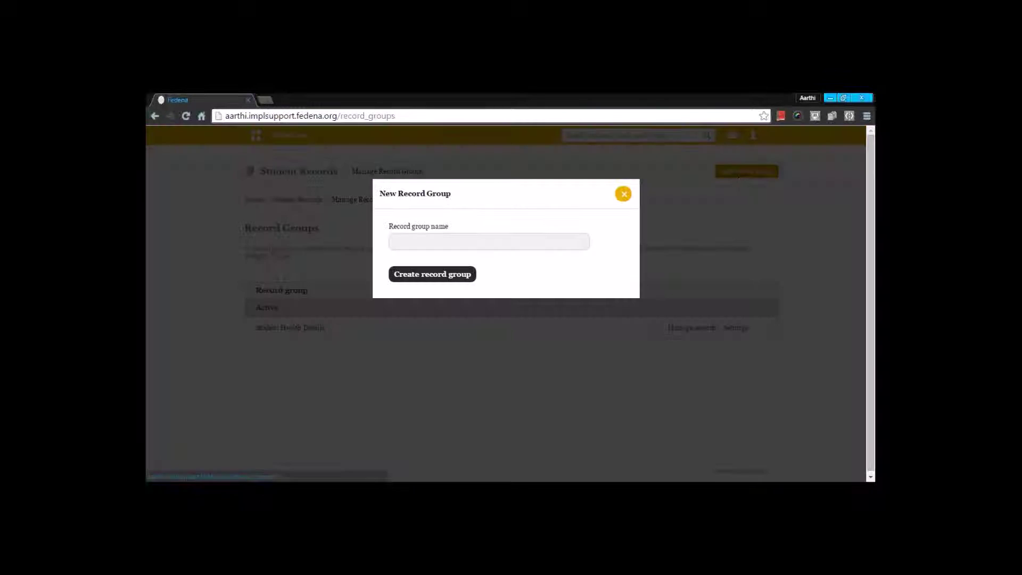
{"action": "left_click", "coordinate": [626, 195]}
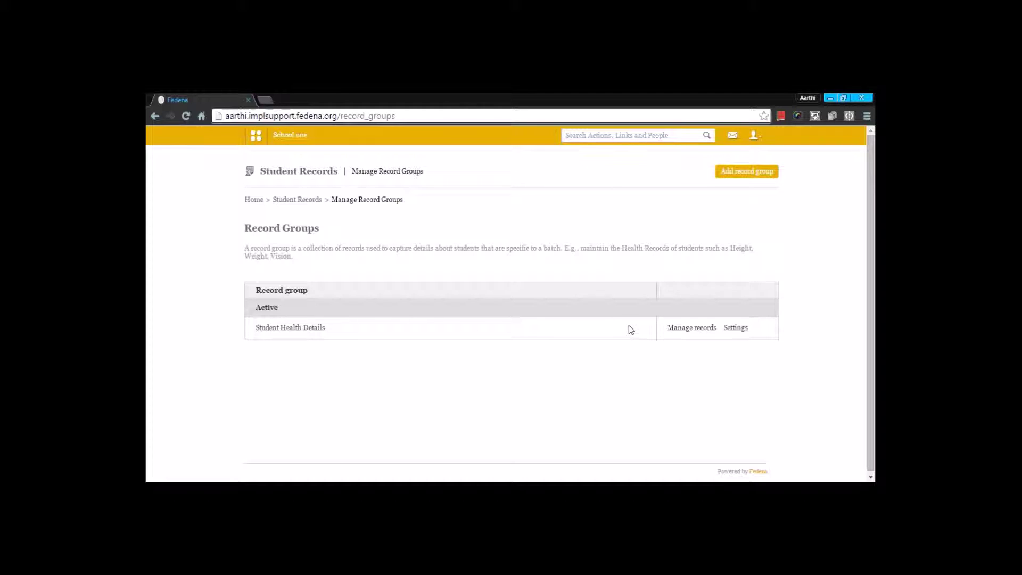
Step: Save the Name record of Student Health Details with Single-line text as input method and Alphanumeric (A-Z, 0-9) as record type
{"action": "left_click", "coordinate": [680, 328]}
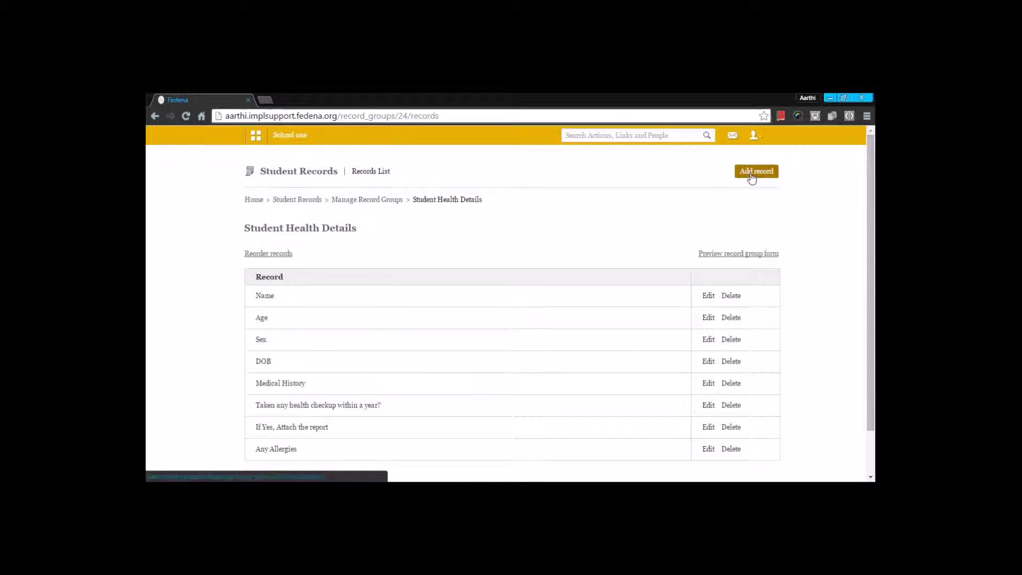
{"action": "left_click", "coordinate": [708, 295]}
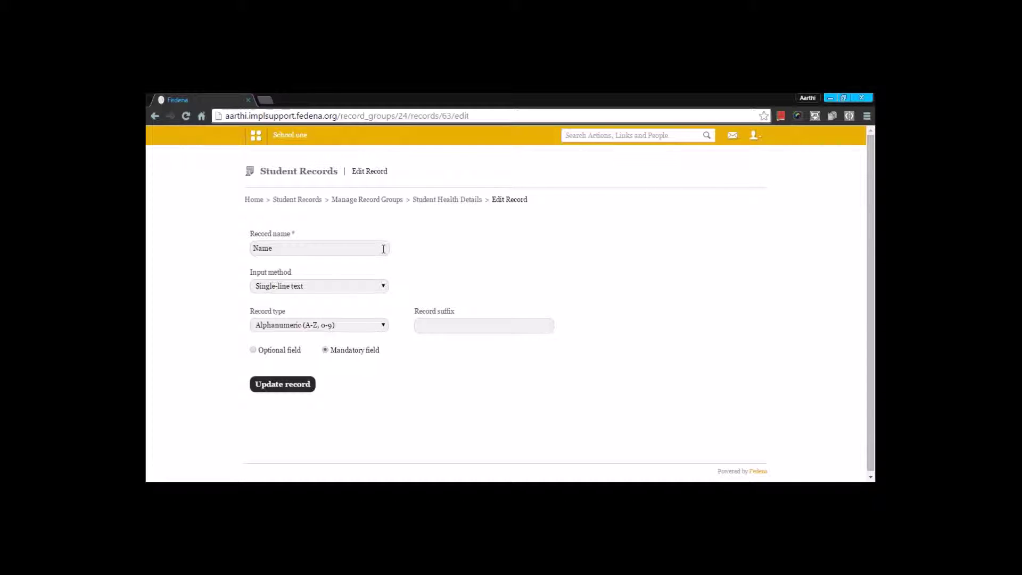
{"action": "left_click", "coordinate": [344, 287]}
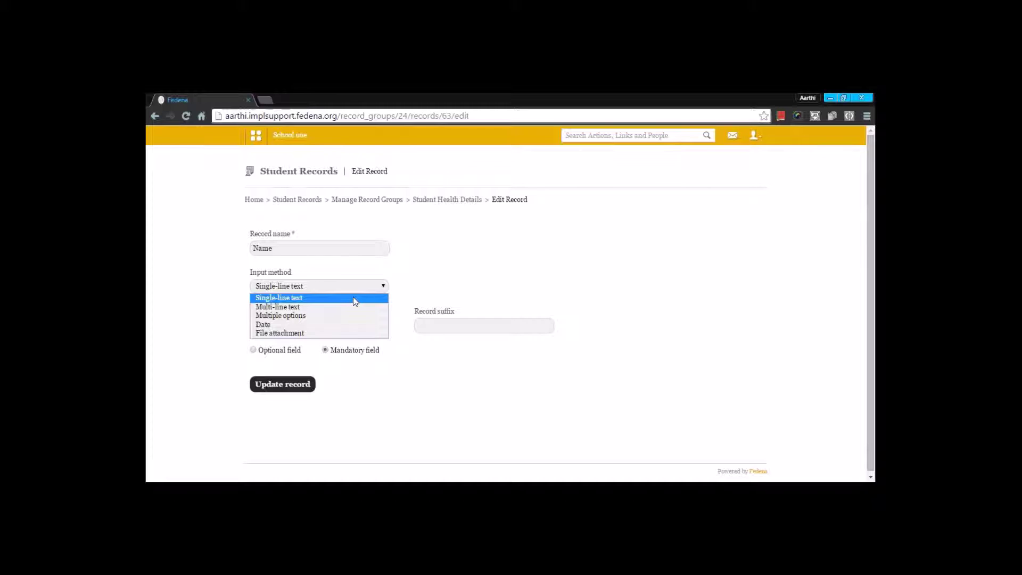
{"action": "left_click", "coordinate": [353, 297]}
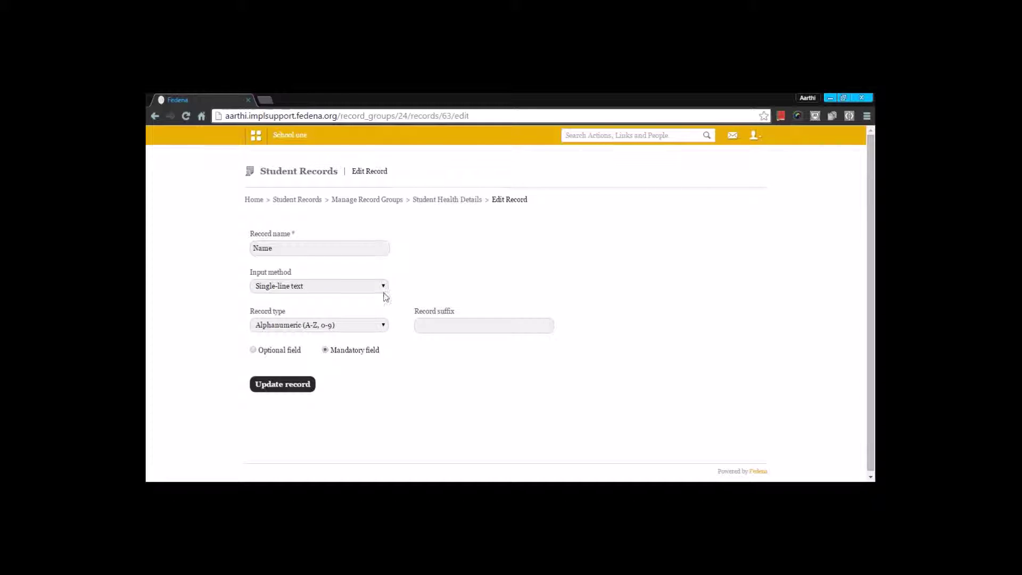
{"action": "left_click", "coordinate": [372, 330]}
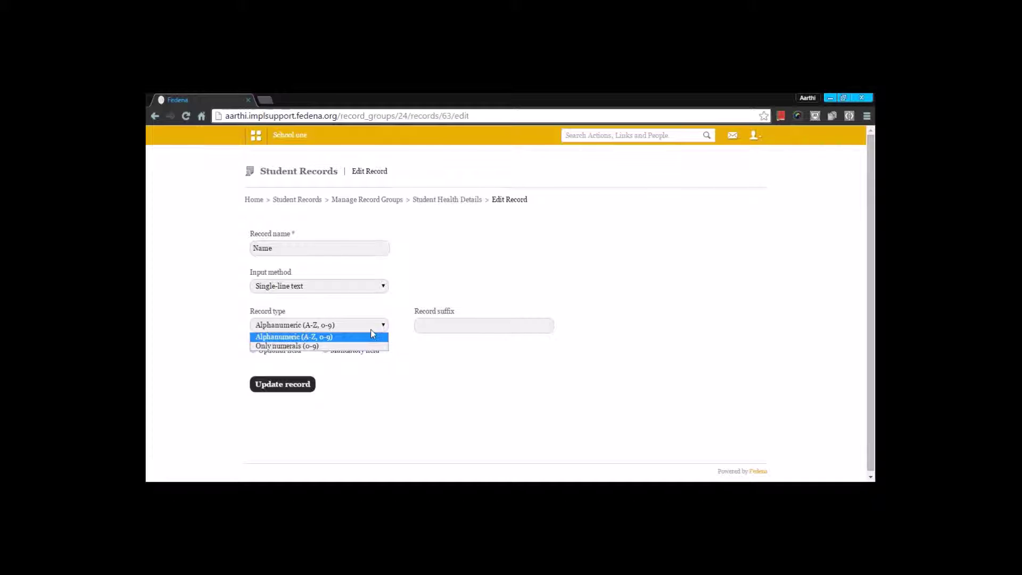
{"action": "left_click", "coordinate": [372, 335]}
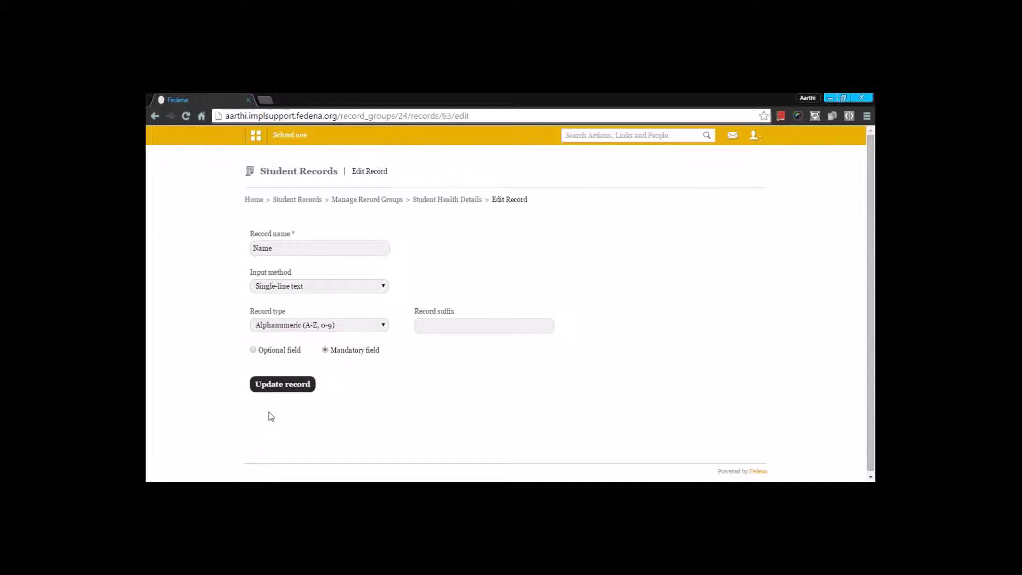
{"action": "left_click", "coordinate": [303, 393]}
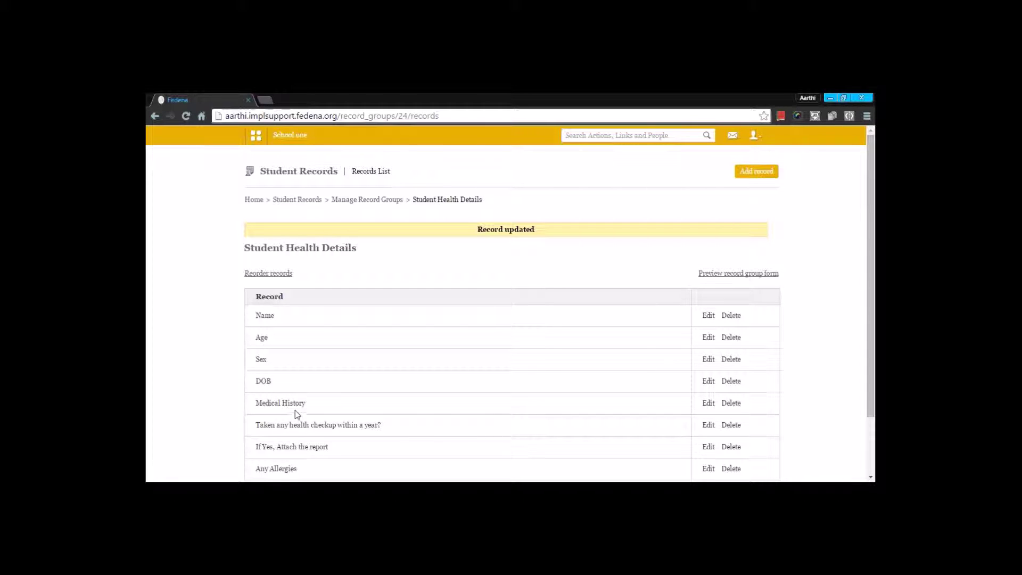
Step: Look at the Any Allergies record, and save the "If Yes, Attach the report" record with File attachment as its input method
{"action": "scroll", "coordinate": [297, 414], "scroll_direction": "down", "scroll_amount": 1}
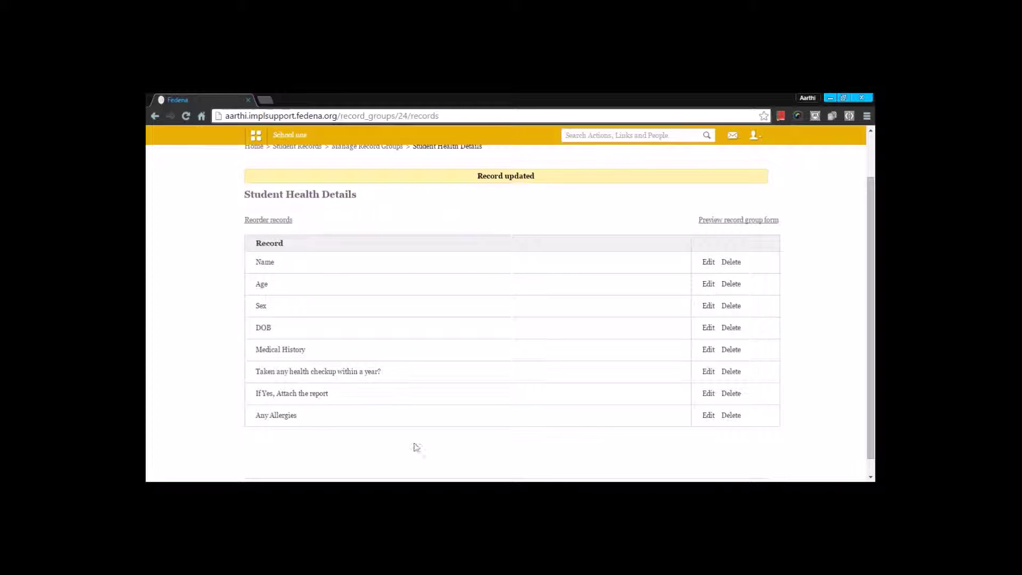
{"action": "left_click", "coordinate": [707, 417]}
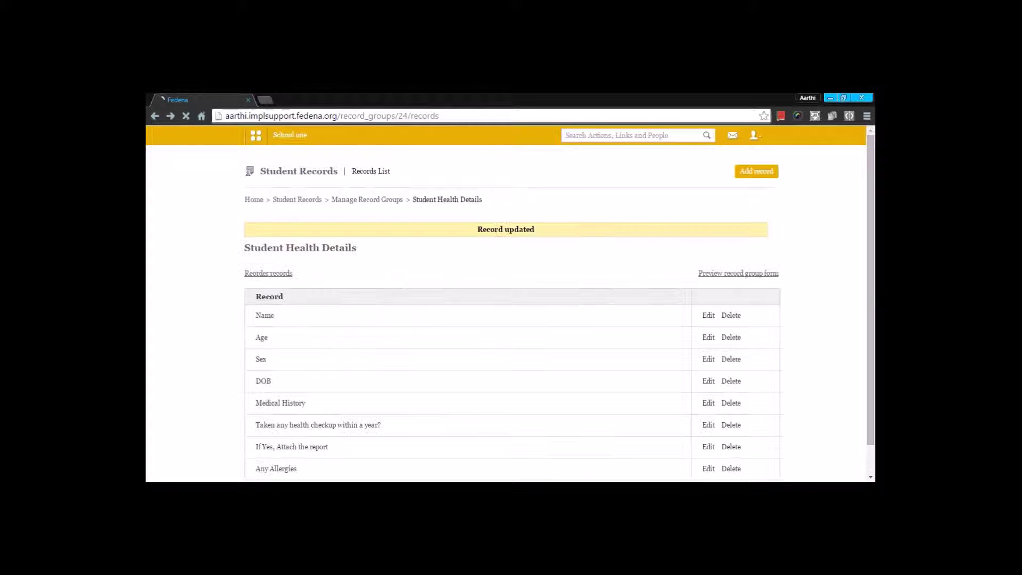
{"action": "scroll", "coordinate": [384, 326], "scroll_direction": "down", "scroll_amount": 1}
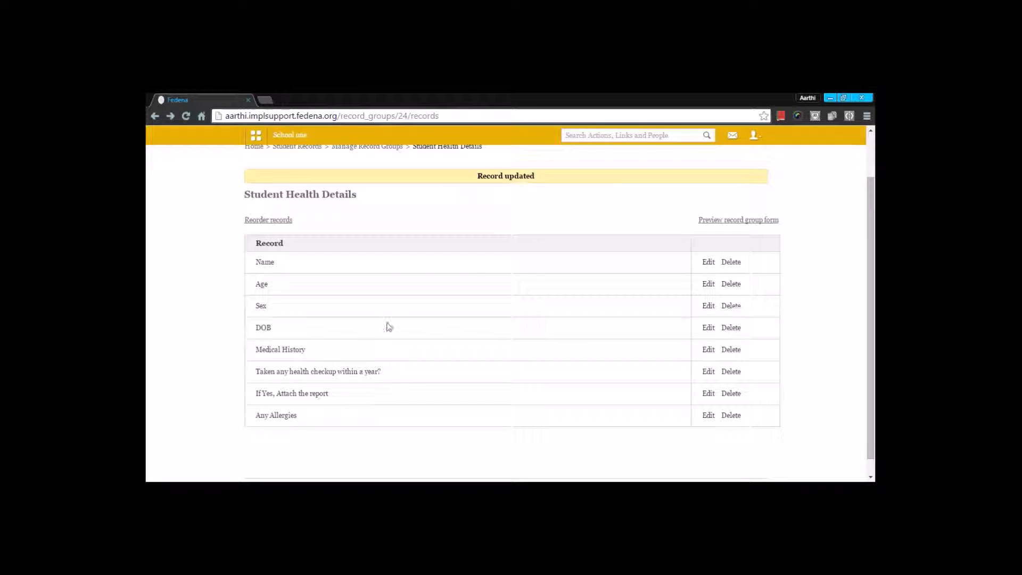
{"action": "left_click", "coordinate": [708, 394]}
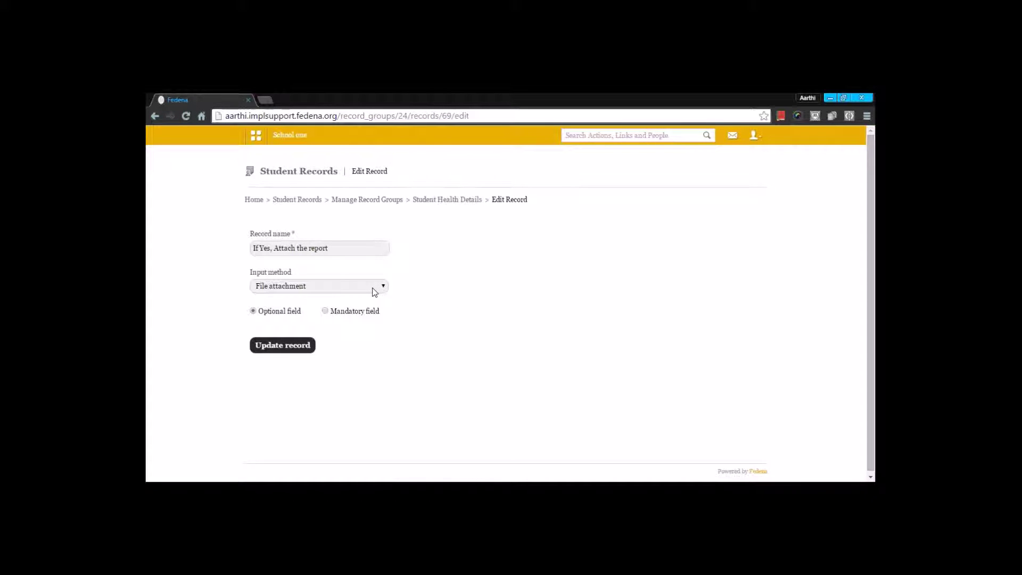
{"action": "left_click", "coordinate": [374, 288]}
{"action": "left_click", "coordinate": [375, 288]}
{"action": "left_click", "coordinate": [301, 346]}
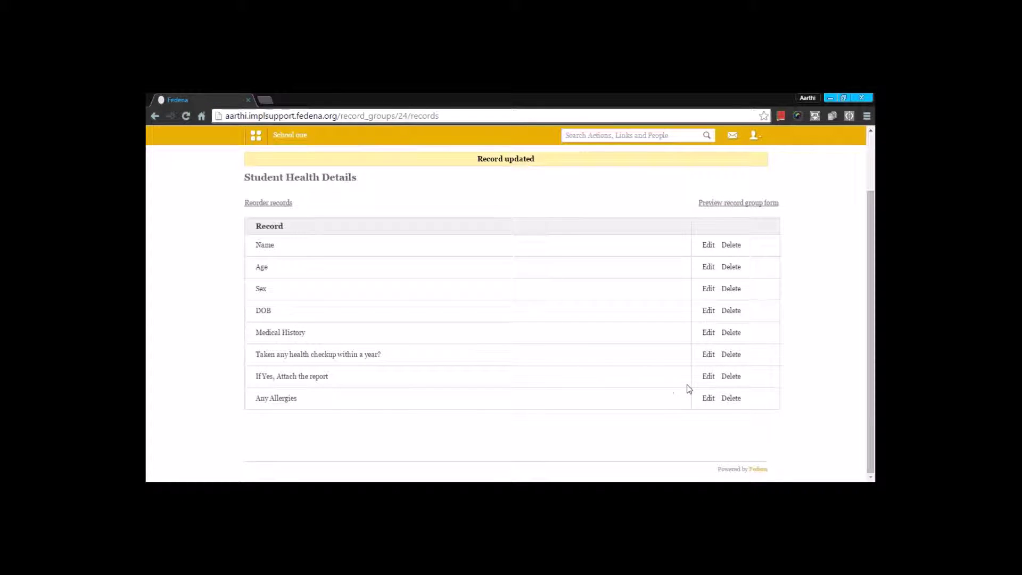
Step: Save the "Taken any health checkup within a year?" record with Multiple options as its input method
{"action": "left_click", "coordinate": [709, 354]}
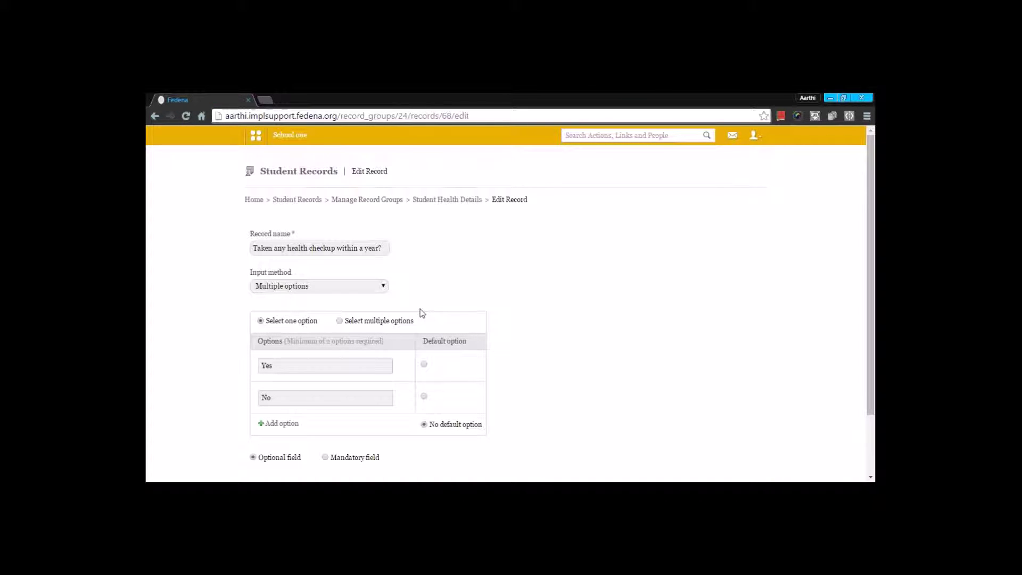
{"action": "left_click", "coordinate": [380, 288]}
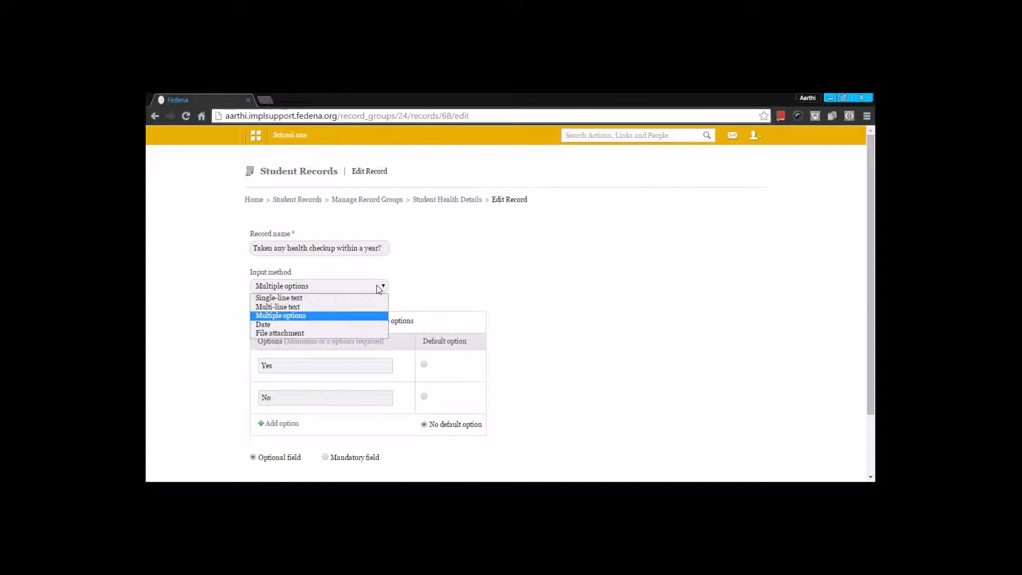
{"action": "left_click", "coordinate": [379, 289]}
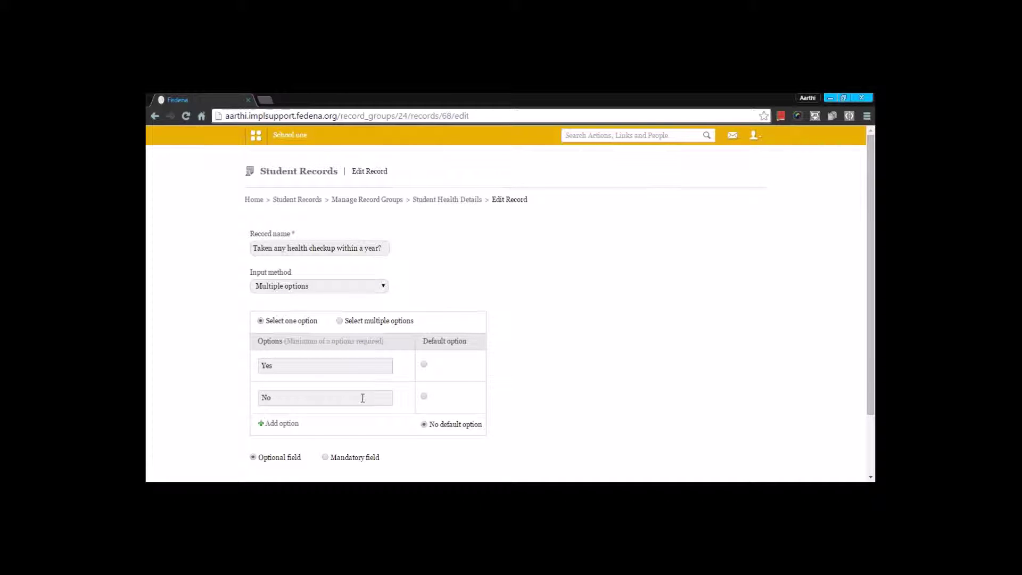
{"action": "scroll", "coordinate": [362, 398], "scroll_direction": "down", "scroll_amount": 1}
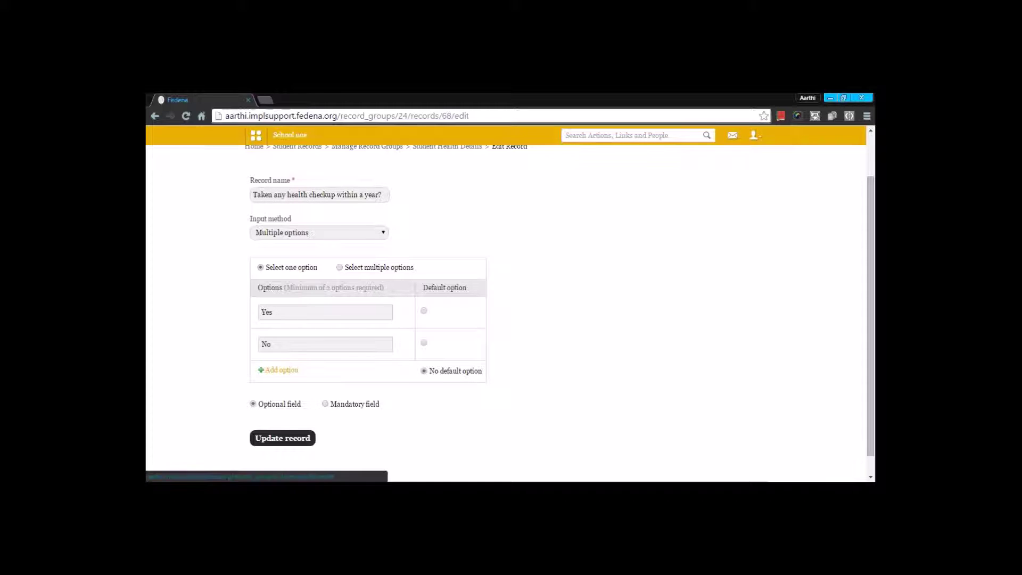
{"action": "left_click", "coordinate": [299, 443]}
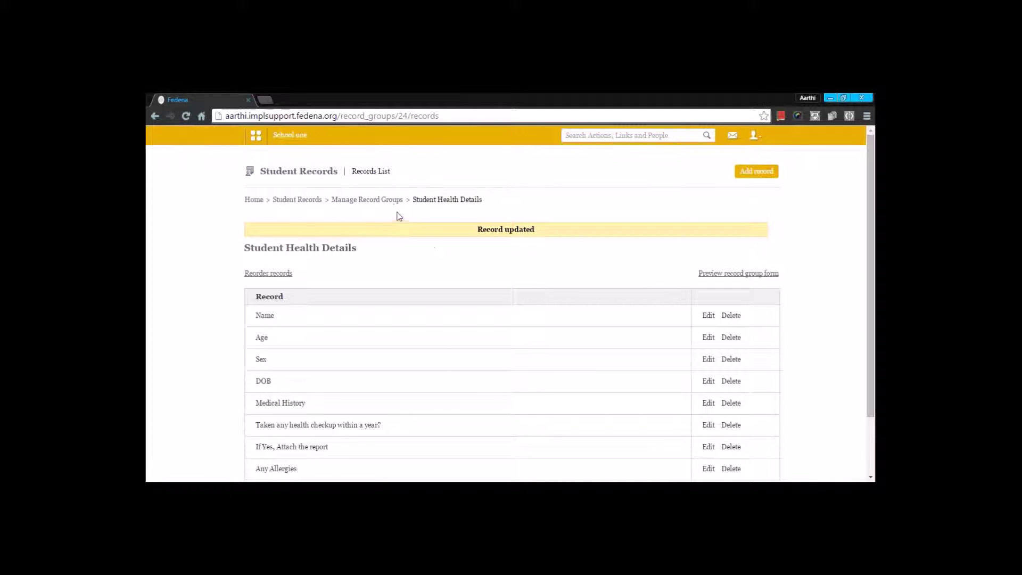
Step: Assign the Student Health Details record group to selected batch C1 - A of Class 1, including auto-assignment to newly created batches
{"action": "left_click", "coordinate": [306, 201]}
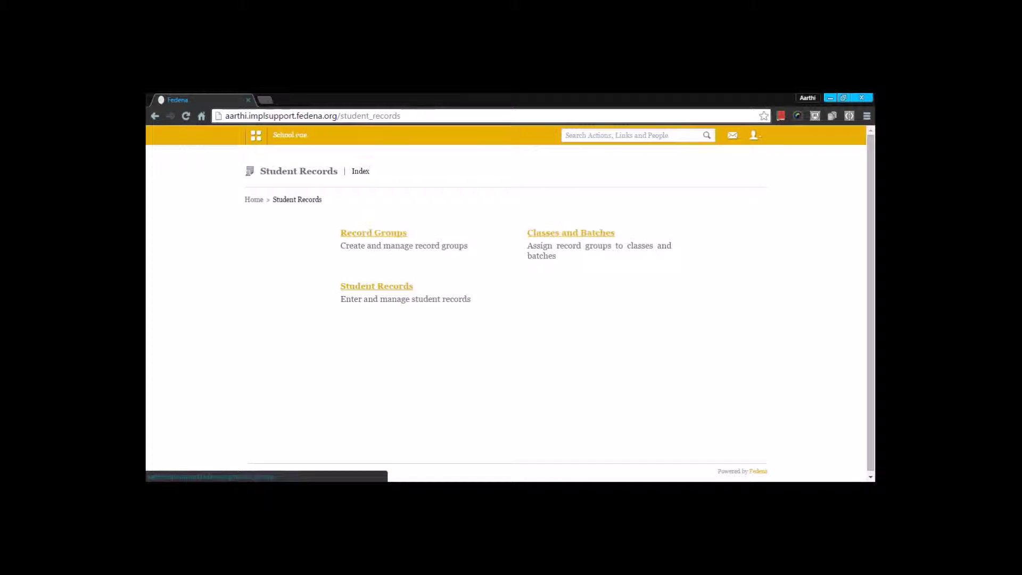
{"action": "left_click", "coordinate": [545, 236]}
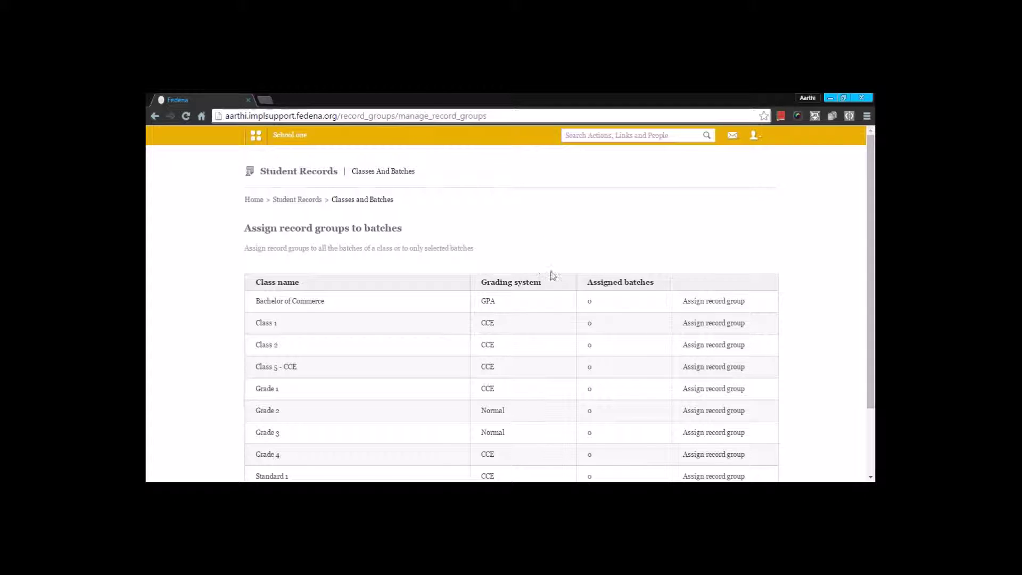
{"action": "scroll", "coordinate": [553, 275], "scroll_direction": "down", "scroll_amount": 2}
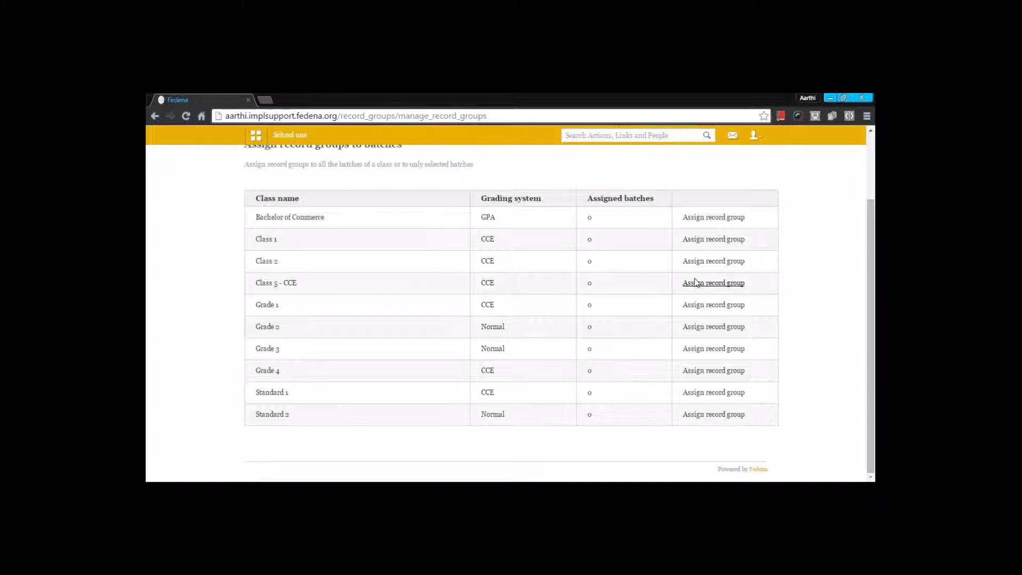
{"action": "left_click", "coordinate": [714, 240]}
{"action": "left_click", "coordinate": [419, 191]}
{"action": "left_click", "coordinate": [418, 210]}
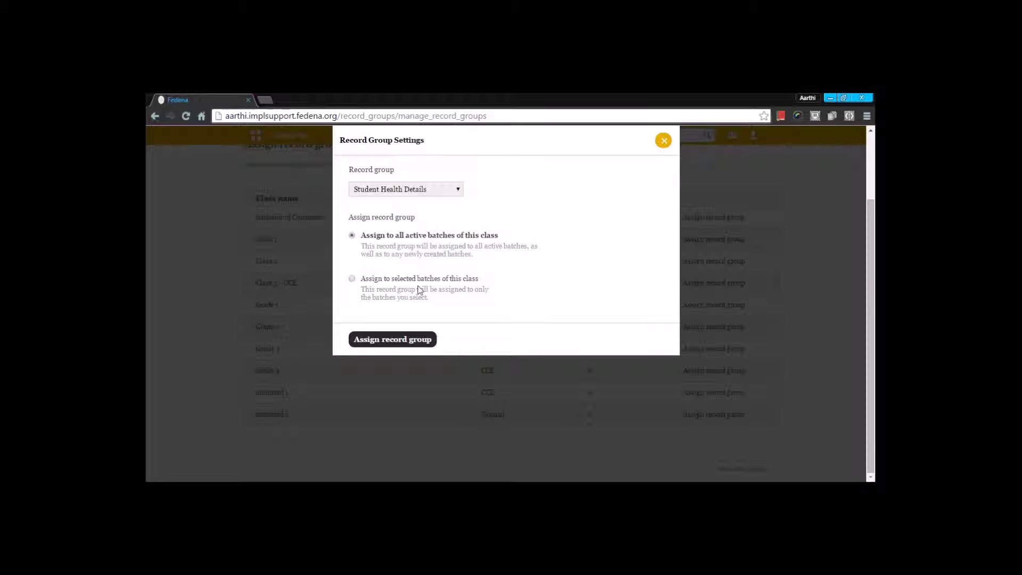
{"action": "left_click", "coordinate": [352, 278]}
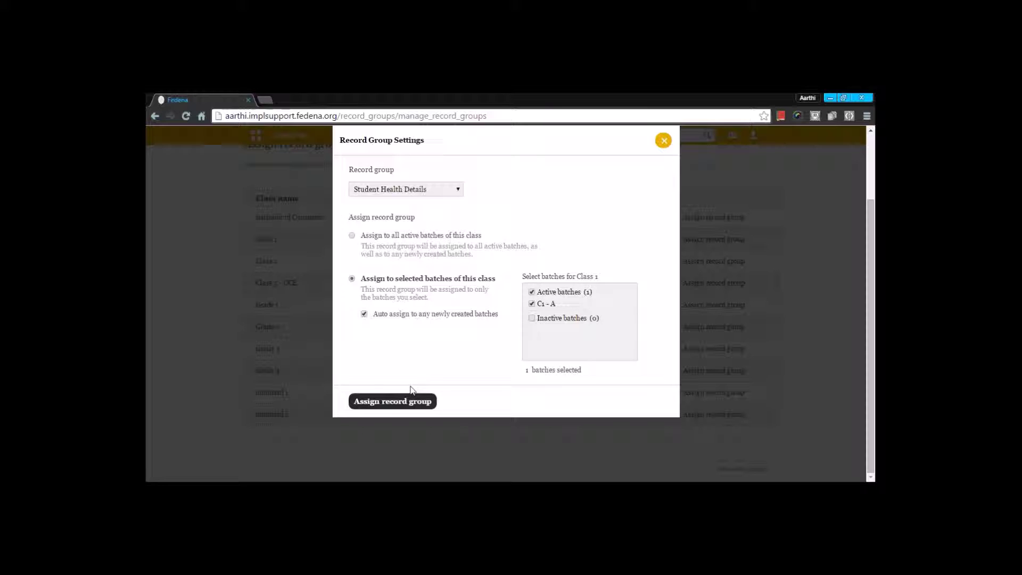
{"action": "left_click", "coordinate": [403, 401]}
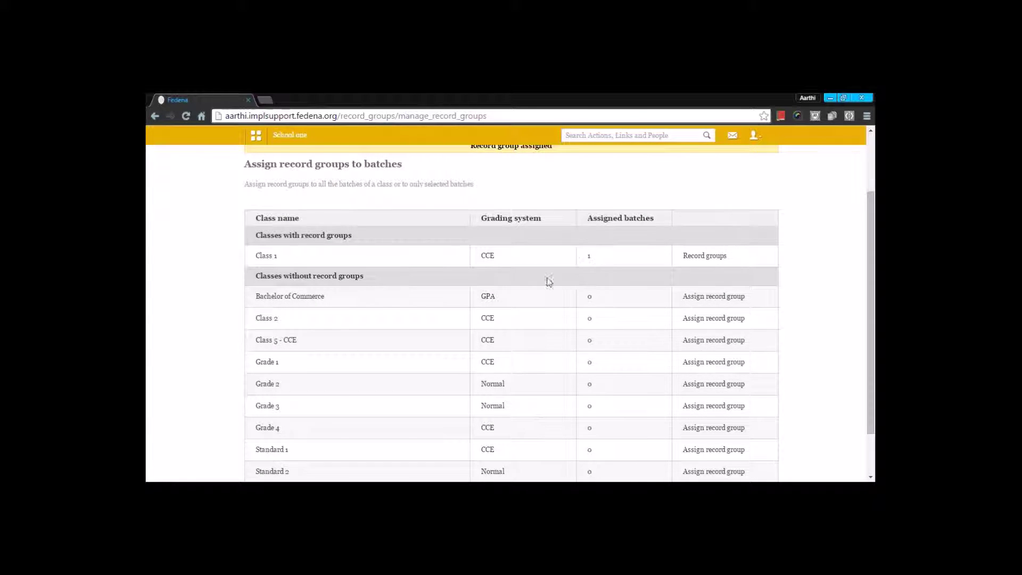
Step: View the Class 1 batches under Manage Student Records, and return to list the student records by record groups
{"action": "scroll", "coordinate": [547, 280], "scroll_direction": "up", "scroll_amount": 3}
{"action": "left_click", "coordinate": [313, 201]}
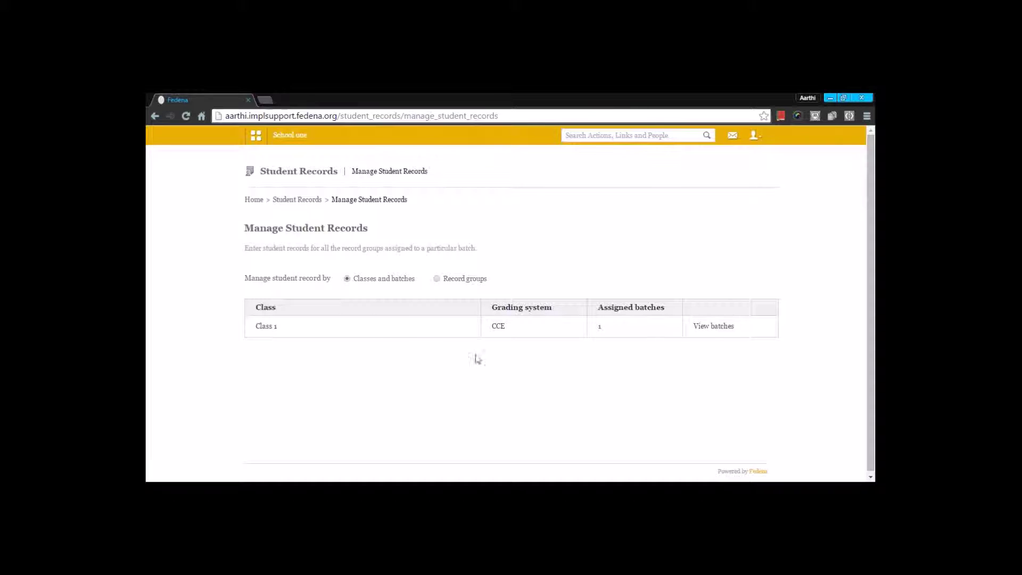
{"action": "left_click", "coordinate": [714, 330]}
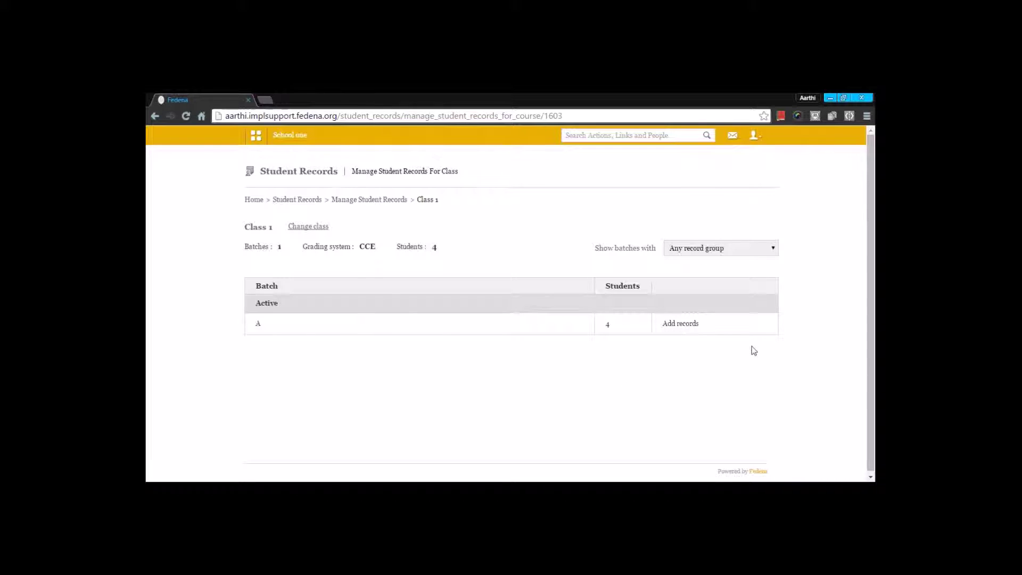
{"action": "key", "text": "alt+Left"}
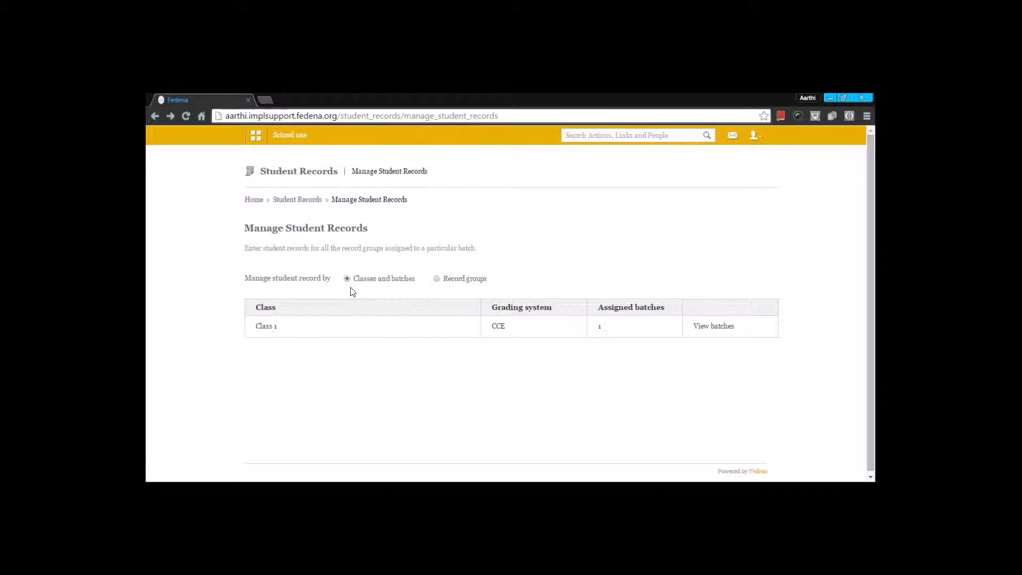
{"action": "left_click", "coordinate": [436, 279]}
Step: Open the record entry form for the first student in batch A of Class 1
{"action": "left_click", "coordinate": [698, 326]}
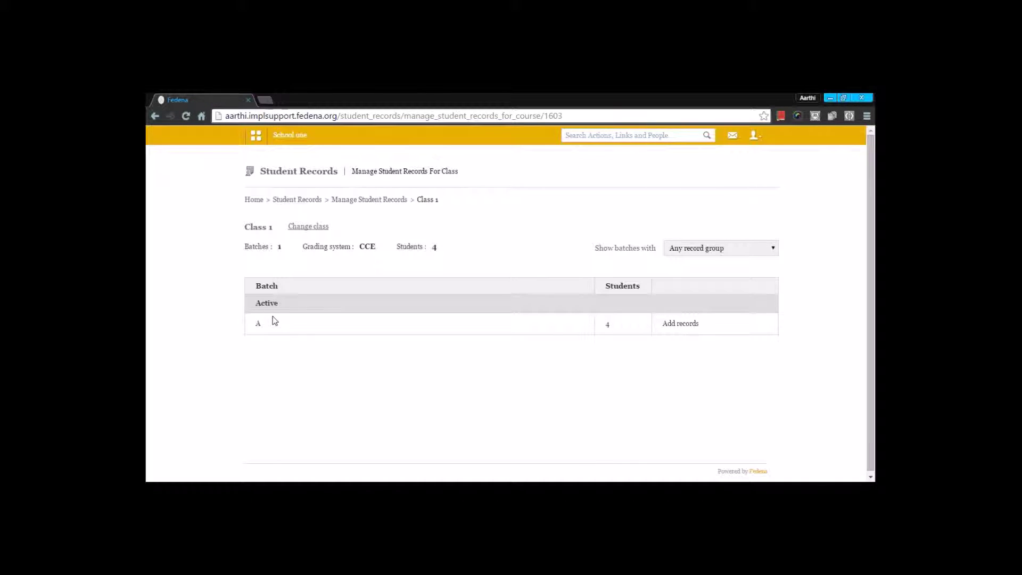
{"action": "left_click", "coordinate": [679, 327]}
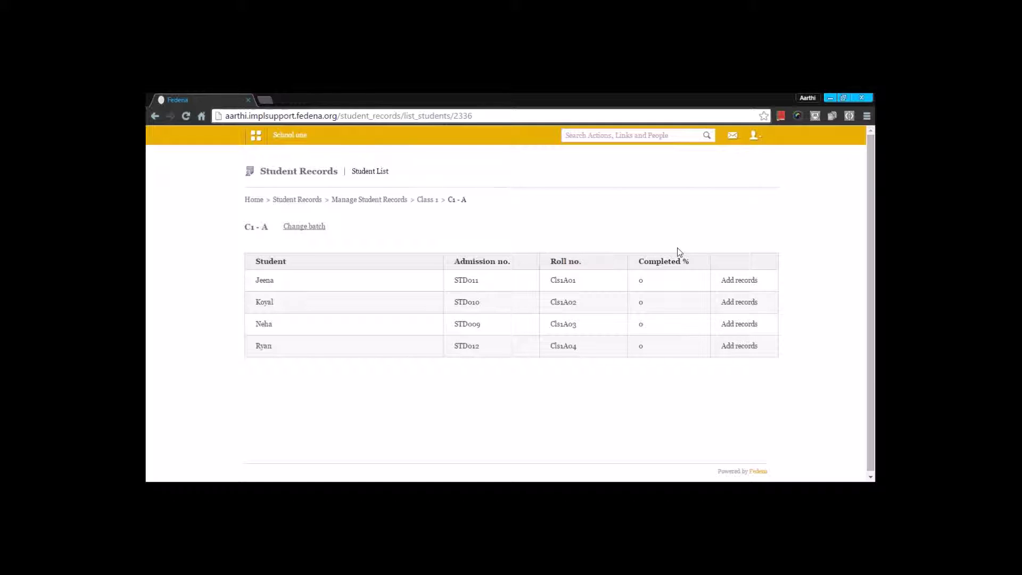
{"action": "left_click", "coordinate": [738, 280]}
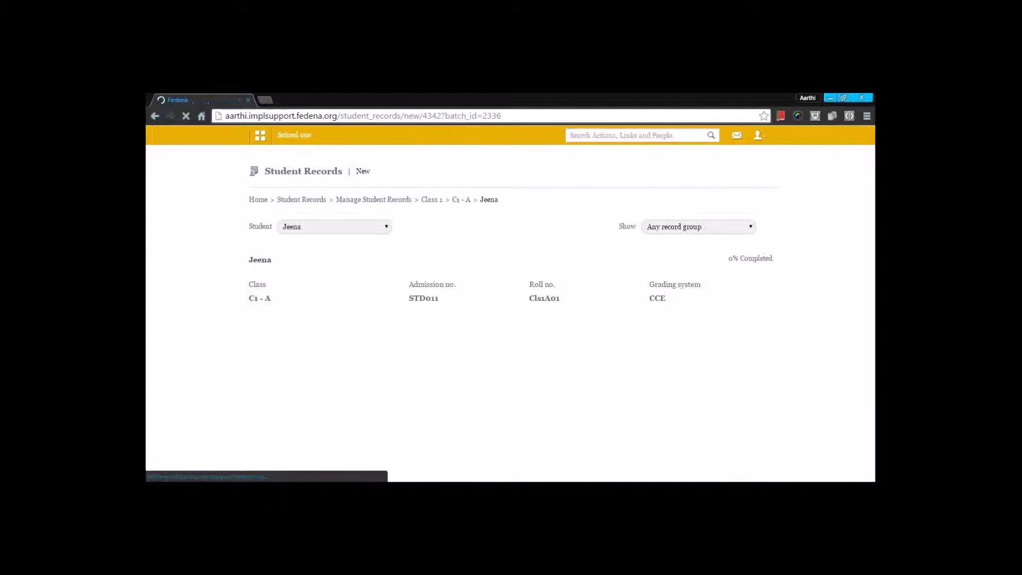
Step: Enter the student's name in Student Health Details, set Age to 12 and mark Sex as Yes
{"action": "scroll", "coordinate": [586, 334], "scroll_direction": "down", "scroll_amount": 1}
{"action": "scroll", "coordinate": [591, 332], "scroll_direction": "down", "scroll_amount": 3}
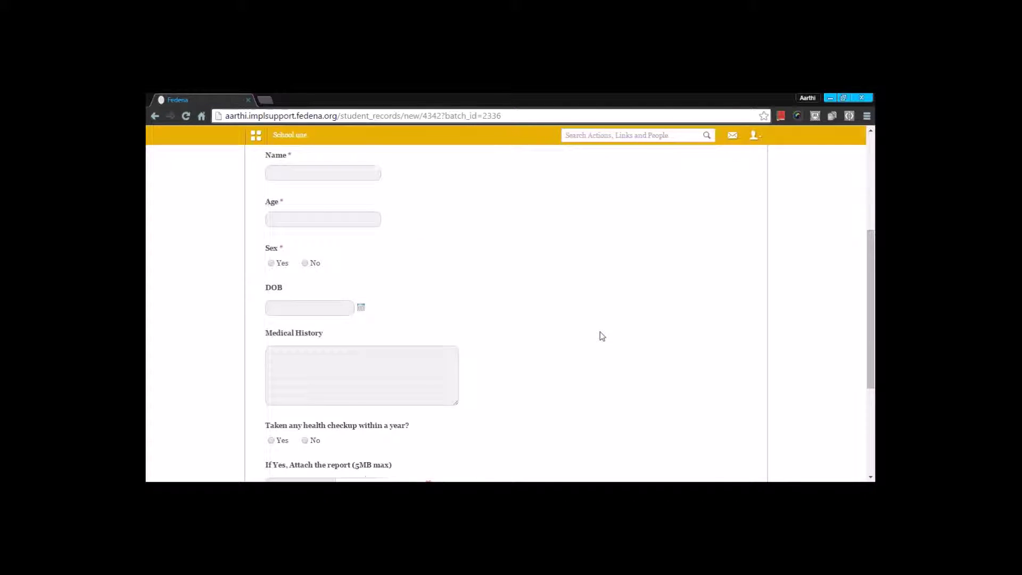
{"action": "scroll", "coordinate": [601, 334], "scroll_direction": "down", "scroll_amount": 4}
{"action": "scroll", "coordinate": [604, 335], "scroll_direction": "up", "scroll_amount": 5}
{"action": "left_click", "coordinate": [357, 255]}
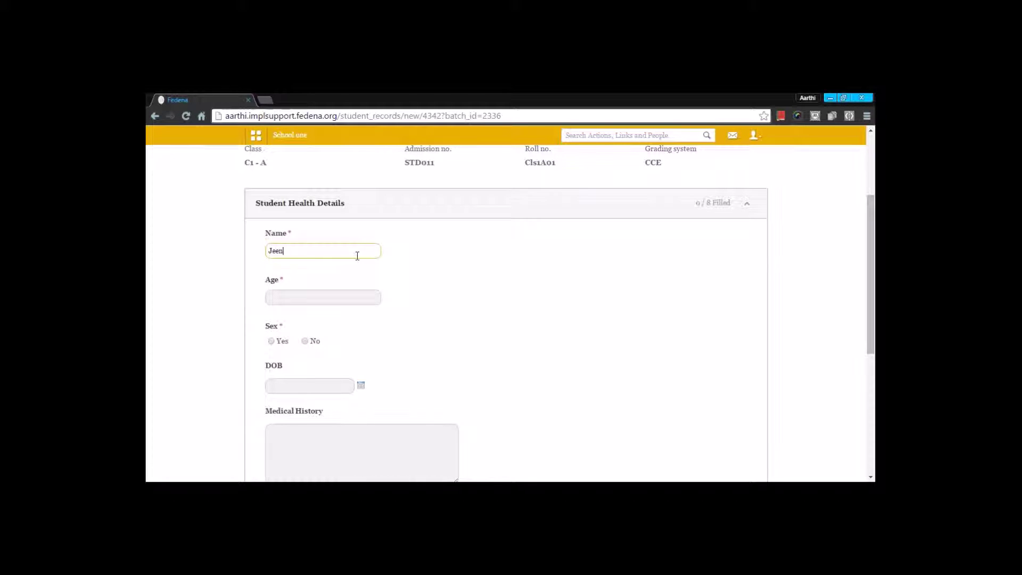
{"action": "left_click", "coordinate": [335, 299]}
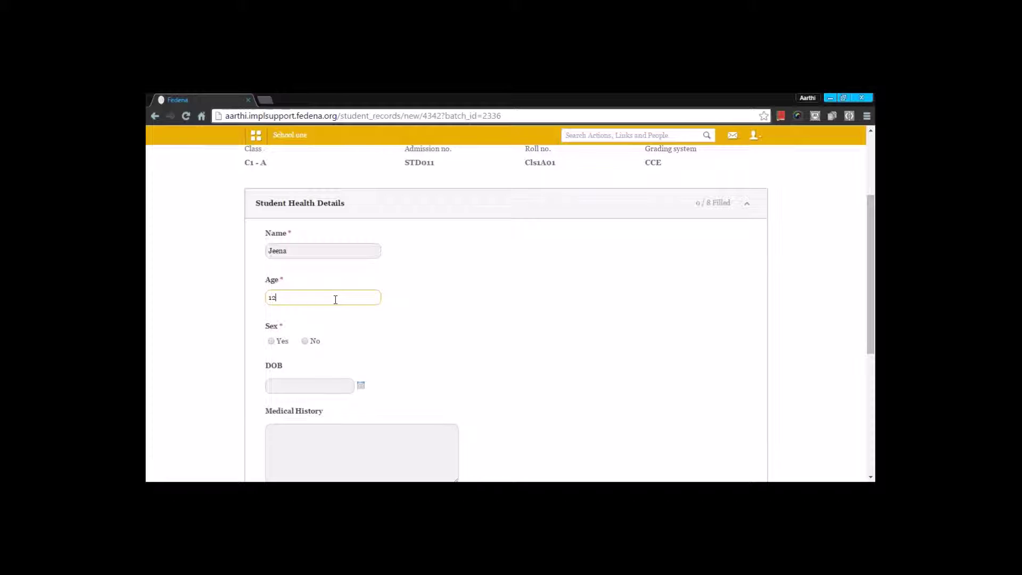
{"action": "left_click", "coordinate": [272, 341]}
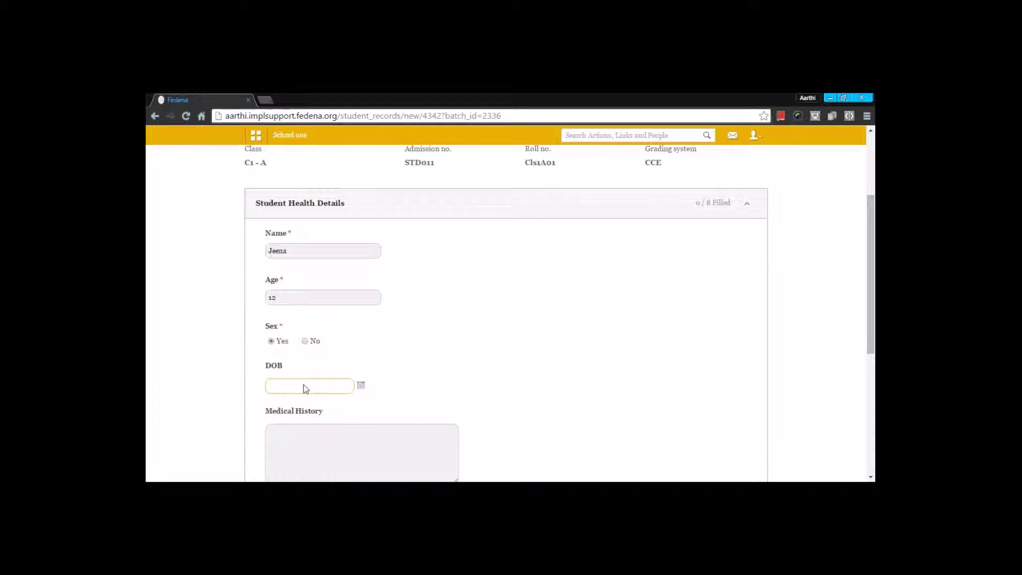
Step: Pick the student's date of birth from the DOB calendar
{"action": "left_click", "coordinate": [361, 386]}
{"action": "left_click", "coordinate": [352, 269]}
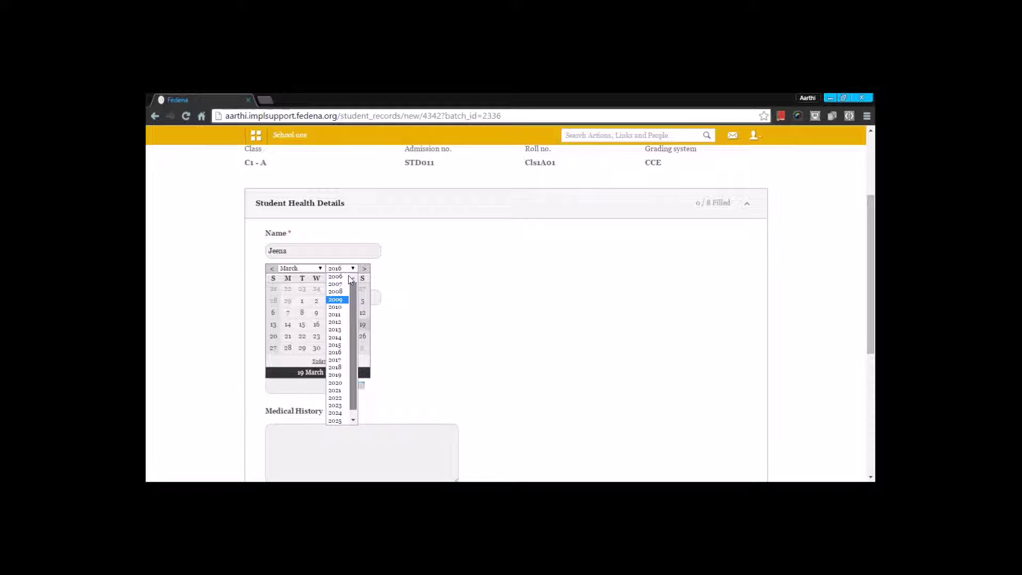
{"action": "left_click", "coordinate": [348, 276]}
{"action": "left_click", "coordinate": [317, 312]}
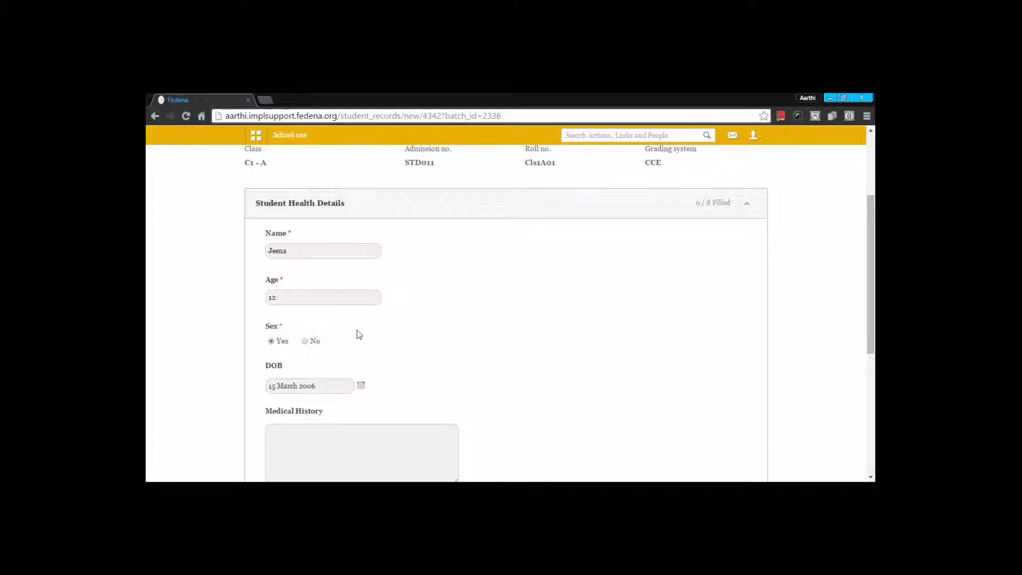
Step: Answer No to the health checkup within a year, enter "no" for Any Allergies, and save the records
{"action": "scroll", "coordinate": [318, 413], "scroll_direction": "down", "scroll_amount": 2}
{"action": "left_click", "coordinate": [307, 334]}
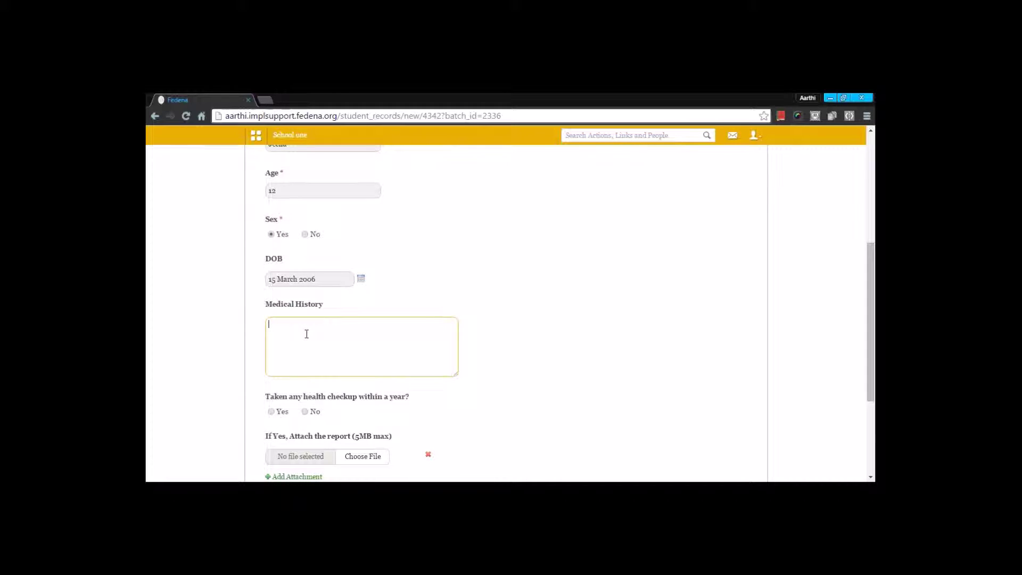
{"action": "scroll", "coordinate": [302, 342], "scroll_direction": "down", "scroll_amount": 1}
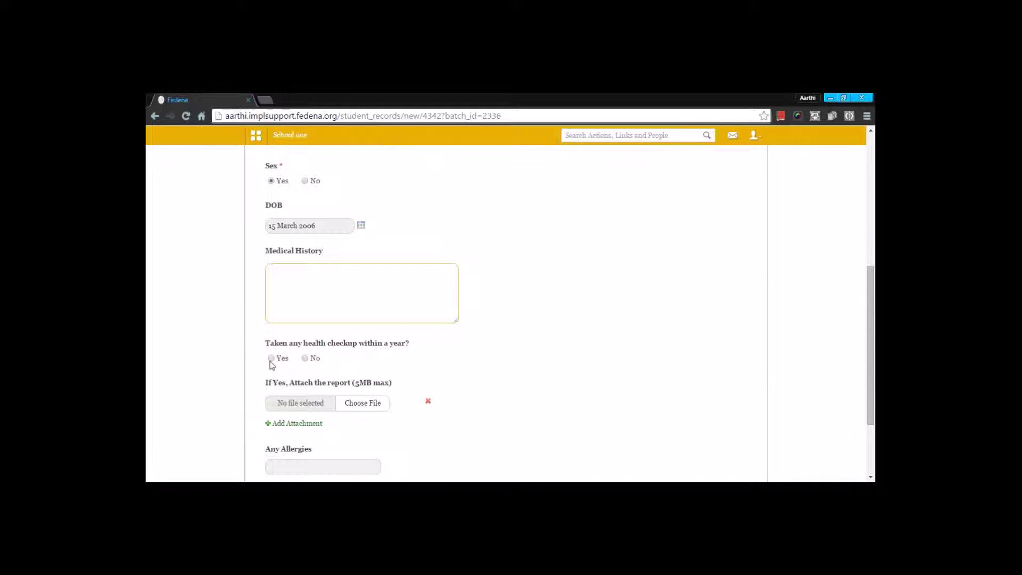
{"action": "left_click", "coordinate": [305, 359]}
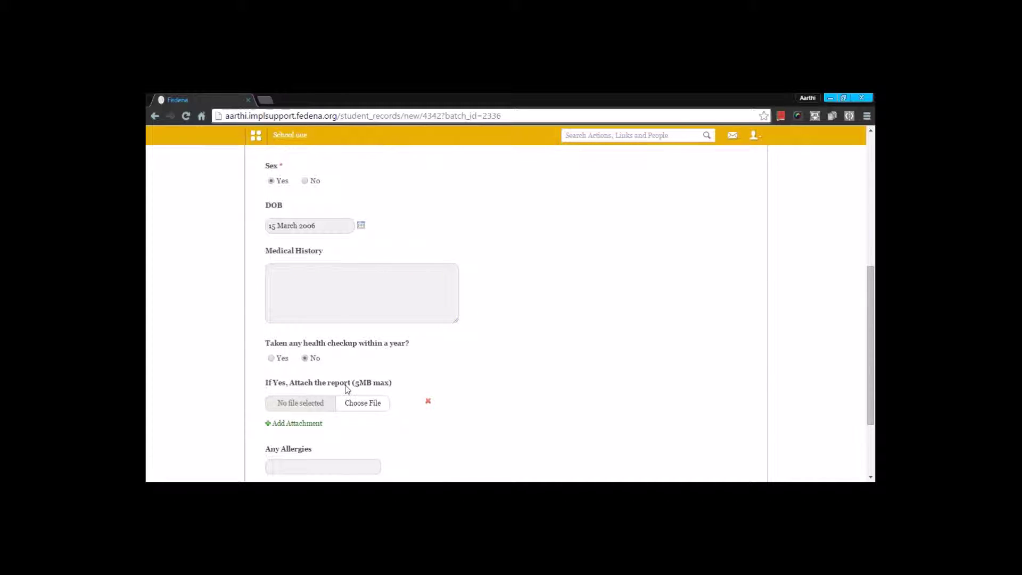
{"action": "scroll", "coordinate": [338, 380], "scroll_direction": "down", "scroll_amount": 2}
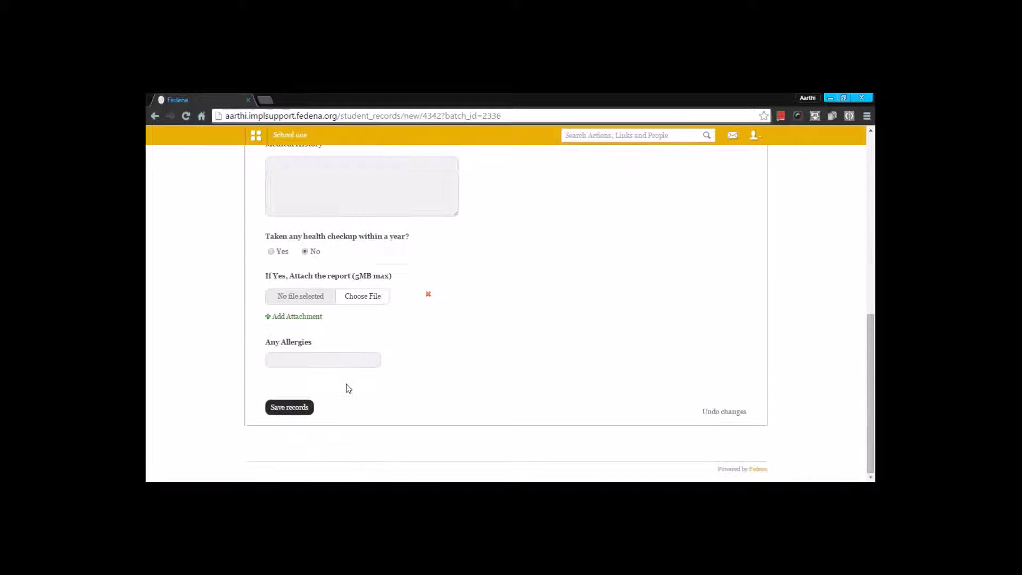
{"action": "left_click", "coordinate": [293, 358]}
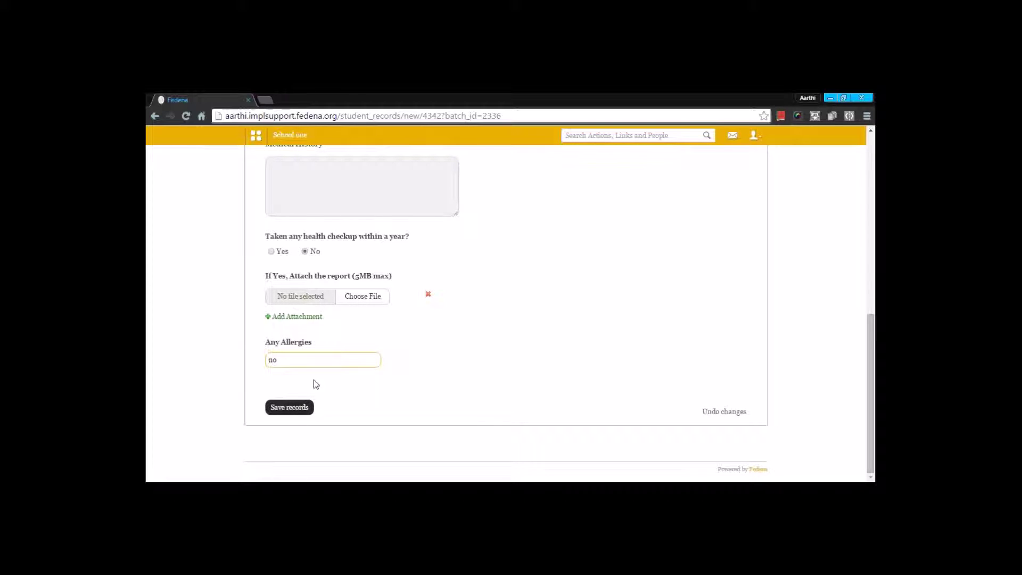
{"action": "left_click", "coordinate": [290, 407]}
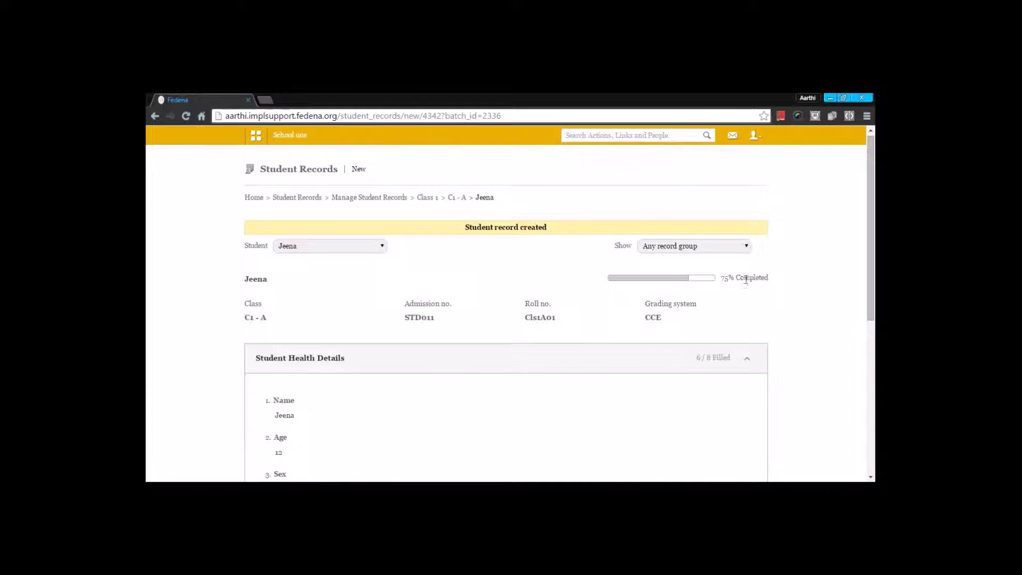
Step: Review the student's saved Student Health Details and the completion of the record group
{"action": "scroll", "coordinate": [489, 311], "scroll_direction": "down", "scroll_amount": 5}
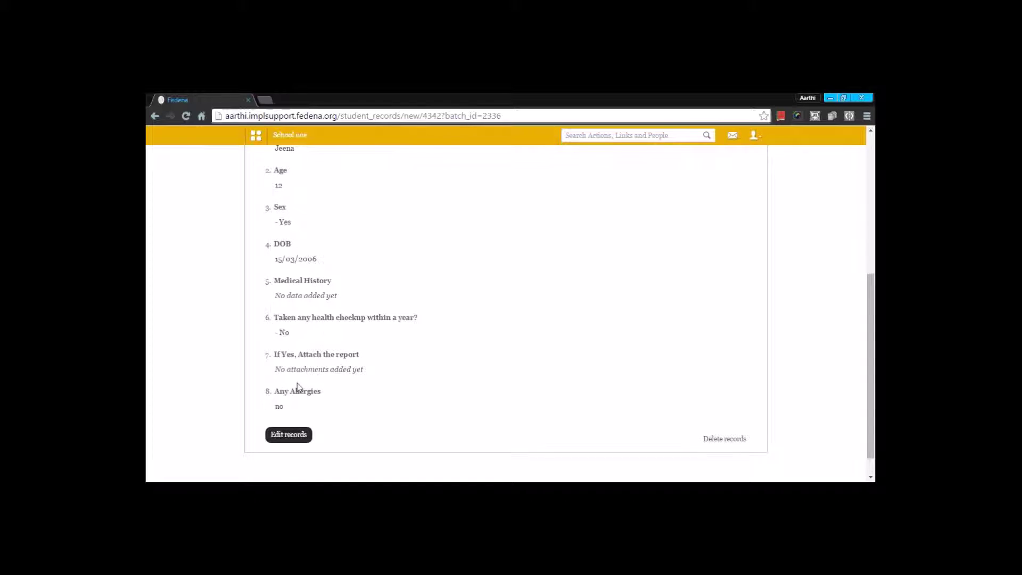
{"action": "scroll", "coordinate": [291, 422], "scroll_direction": "up", "scroll_amount": 1}
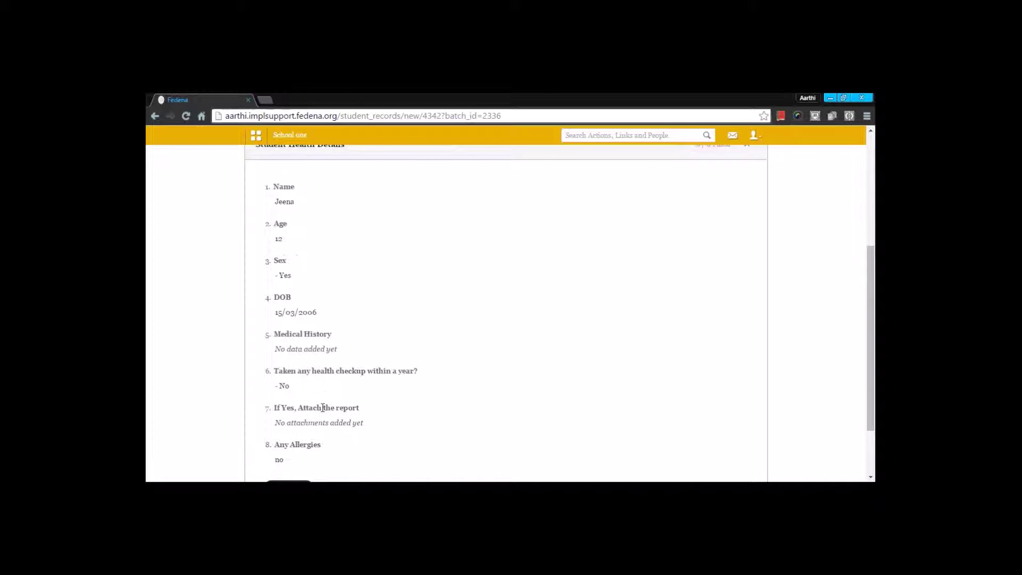
{"action": "scroll", "coordinate": [613, 340], "scroll_direction": "up", "scroll_amount": 4}
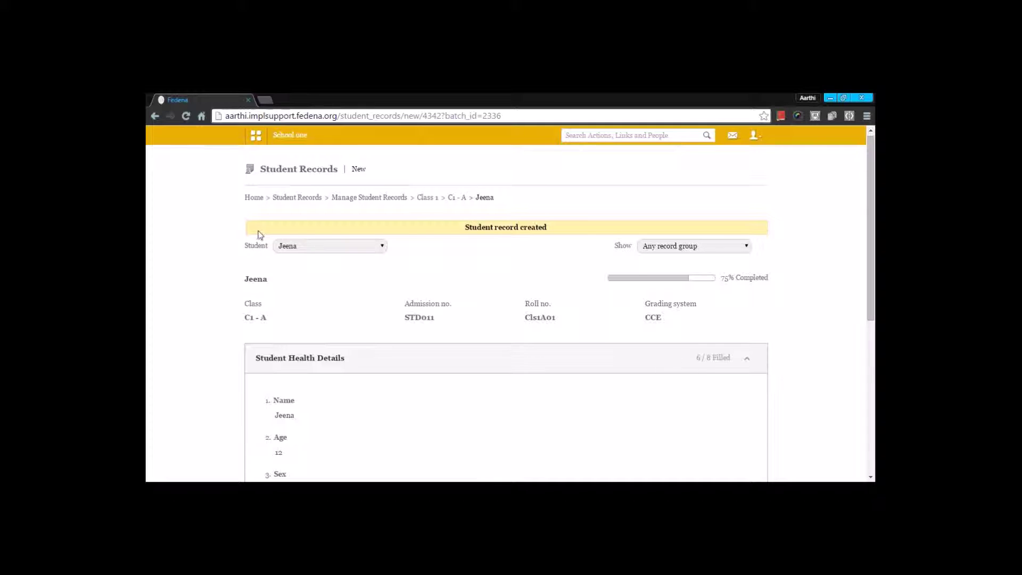
Step: Switch to the second student in batch C1 - A and look over the empty Student Health Details form
{"action": "left_click", "coordinate": [311, 246]}
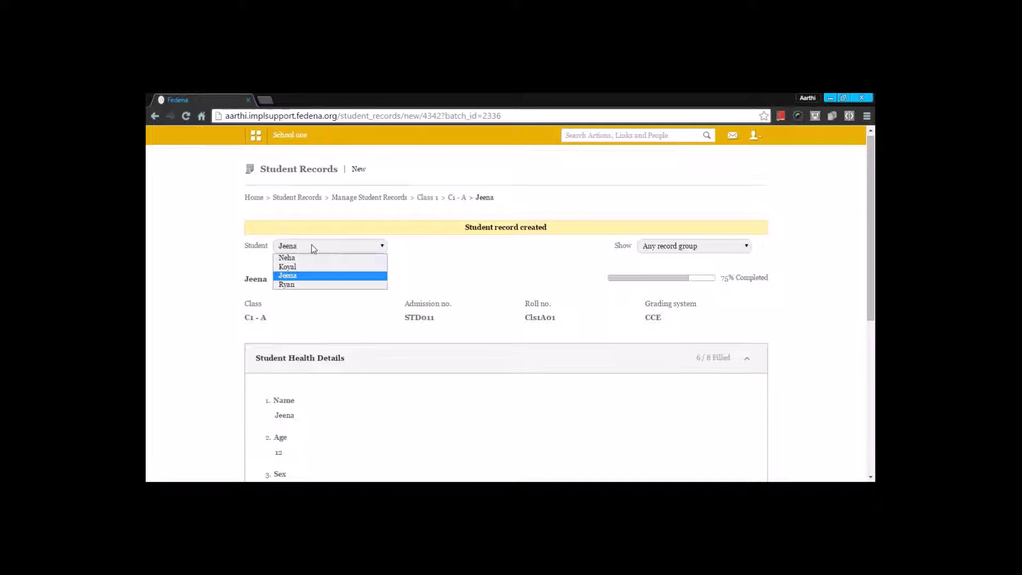
{"action": "left_click", "coordinate": [305, 269]}
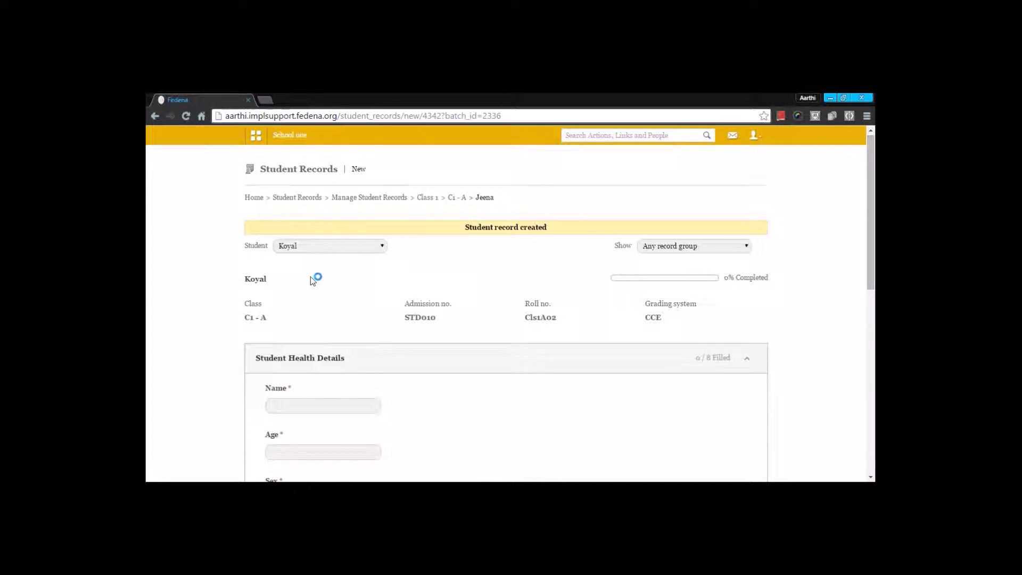
{"action": "scroll", "coordinate": [375, 322], "scroll_direction": "down", "scroll_amount": 3}
{"action": "scroll", "coordinate": [376, 323], "scroll_direction": "up", "scroll_amount": 3}
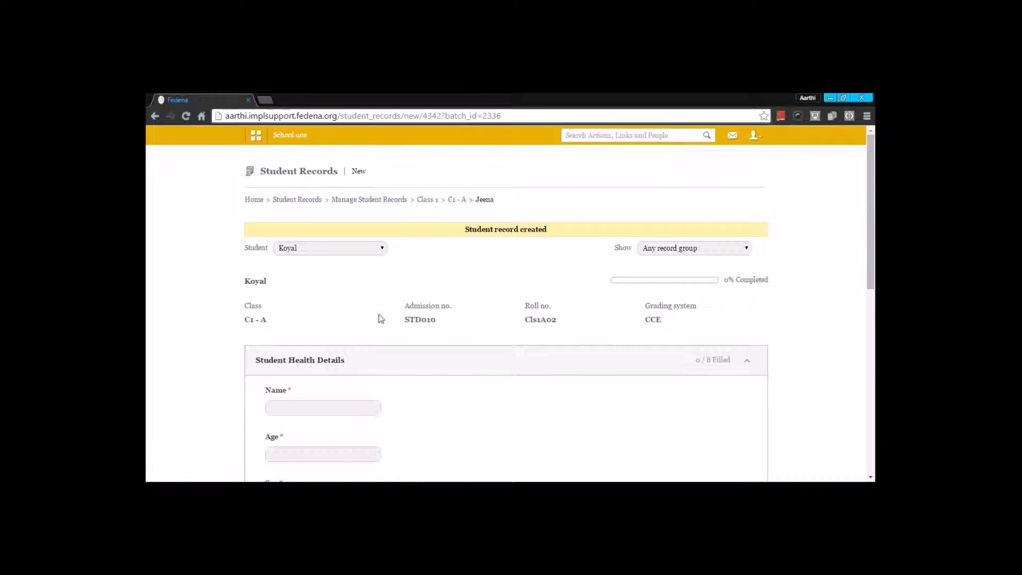
Step: Return through the C1 - A student list to Class 1 and view the student records of batch A
{"action": "left_click", "coordinate": [456, 200]}
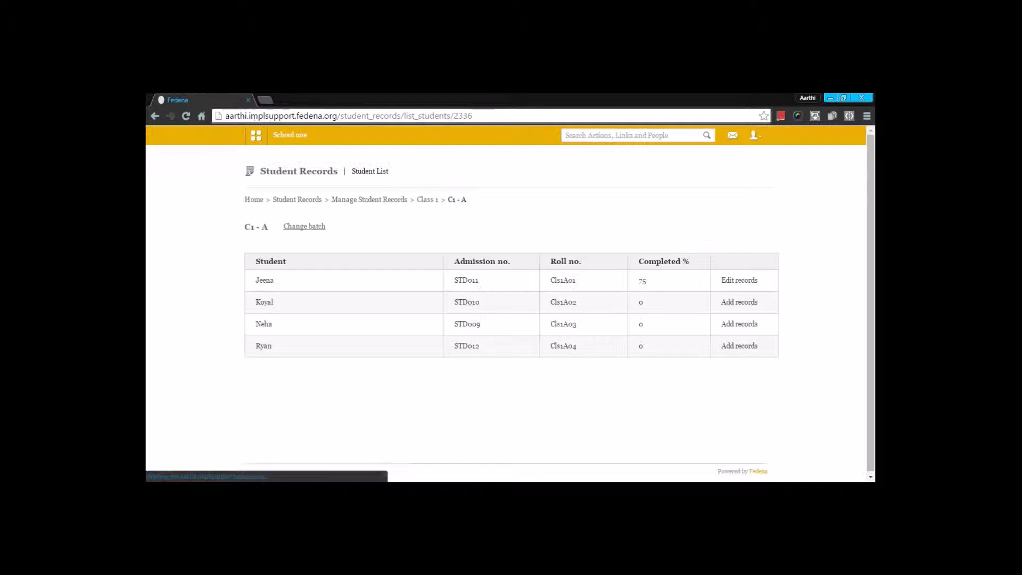
{"action": "left_click", "coordinate": [428, 200]}
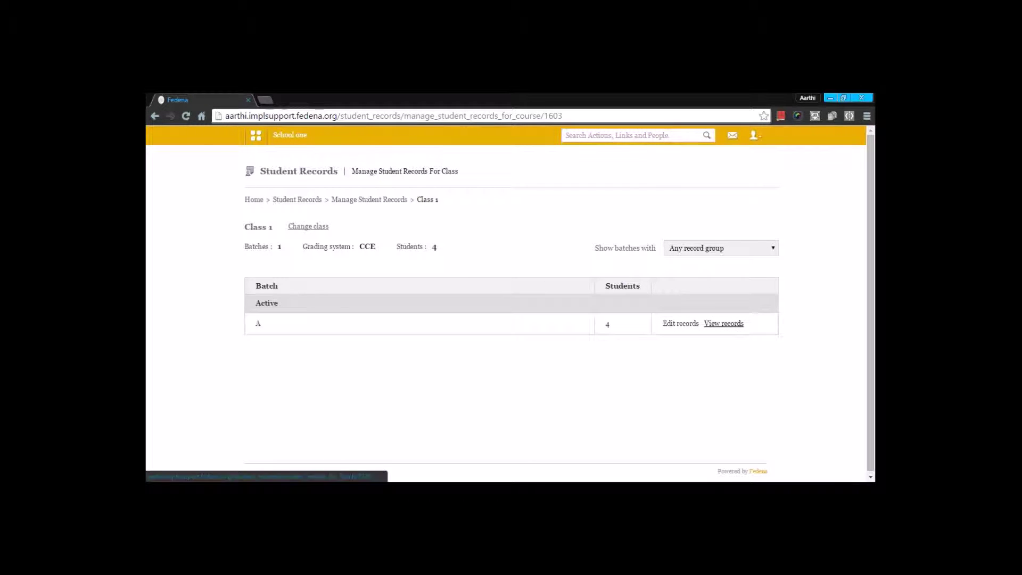
{"action": "left_click", "coordinate": [732, 329]}
{"action": "scroll", "coordinate": [595, 304], "scroll_direction": "down", "scroll_amount": 3}
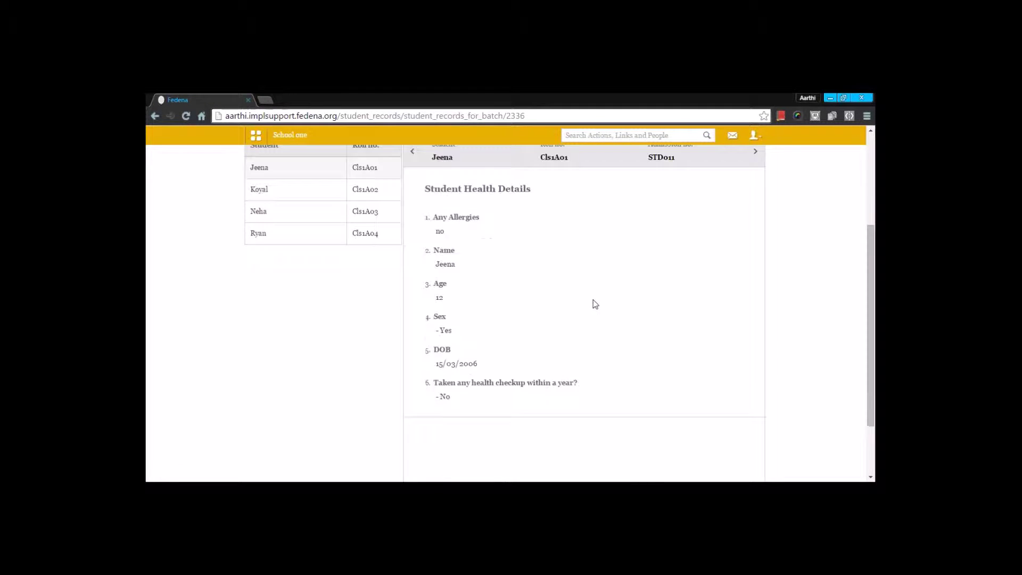
{"action": "scroll", "coordinate": [595, 303], "scroll_direction": "up", "scroll_amount": 1}
Step: Check the second and first students' records in the batch view, and return to the School one dashboard
{"action": "left_click", "coordinate": [267, 242]}
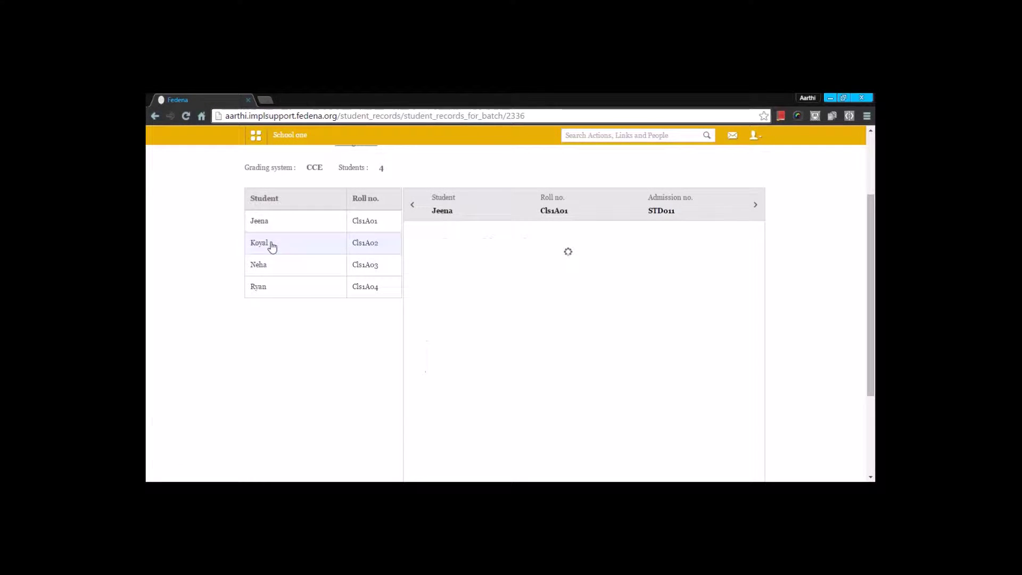
{"action": "left_click", "coordinate": [262, 224]}
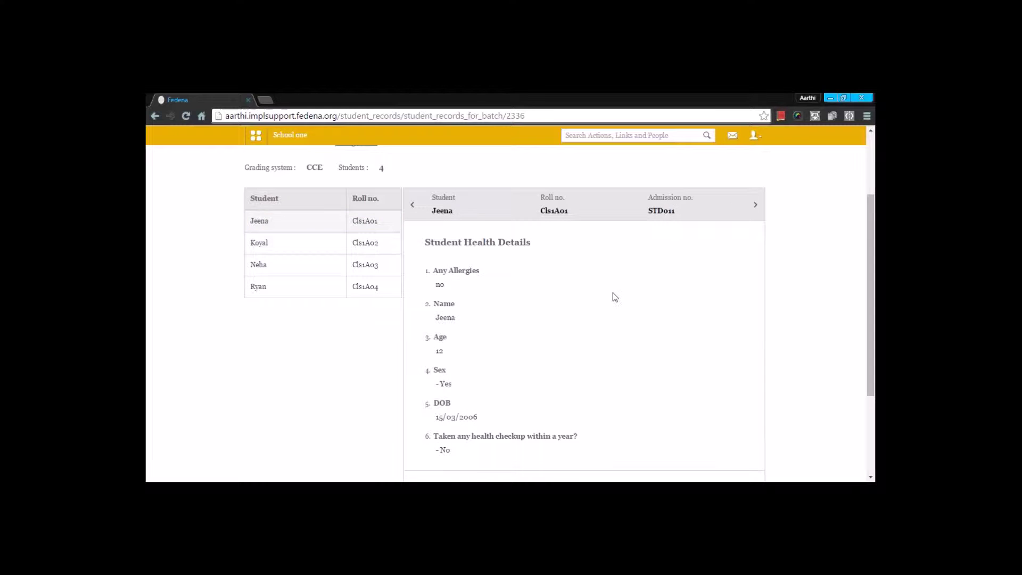
{"action": "scroll", "coordinate": [532, 292], "scroll_direction": "down", "scroll_amount": 3}
{"action": "scroll", "coordinate": [556, 321], "scroll_direction": "up", "scroll_amount": 1}
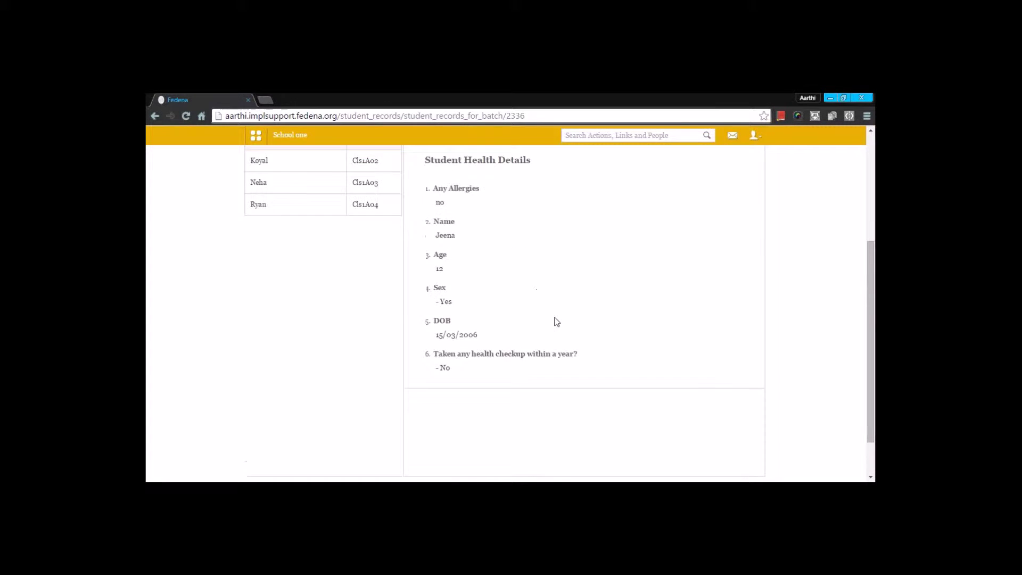
{"action": "scroll", "coordinate": [556, 321], "scroll_direction": "up", "scroll_amount": 4}
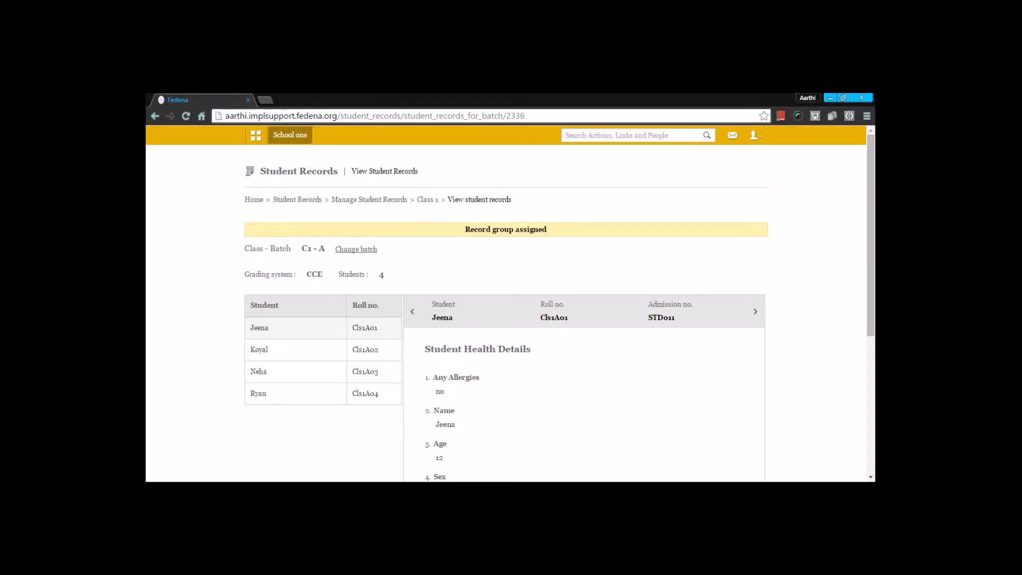
{"action": "left_click", "coordinate": [290, 135]}
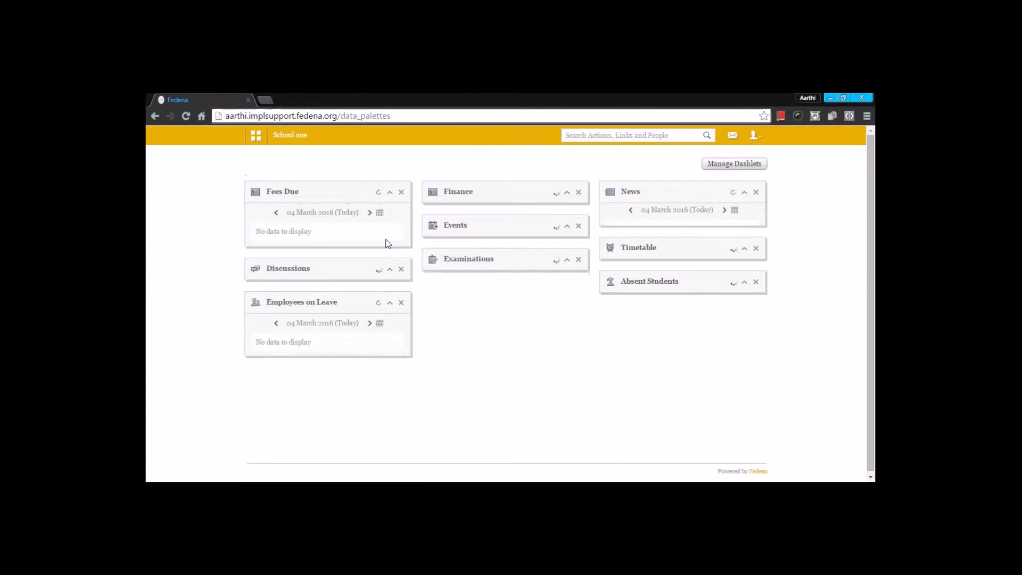